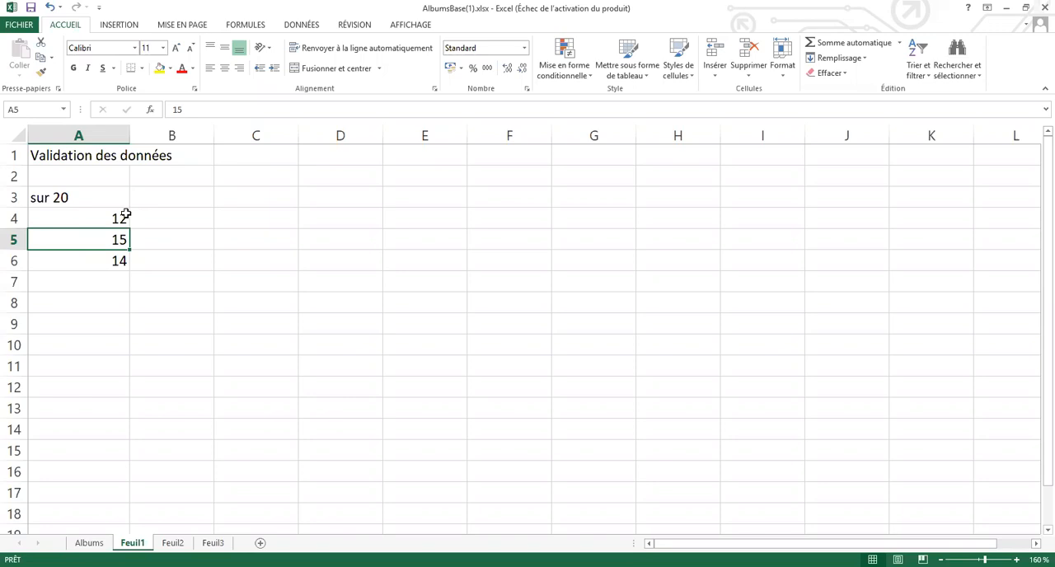
Apply data validation to cell A5 that allows only decimal values (Décimal) between a minimum of 0 and a maximum of 20
click(301, 25)
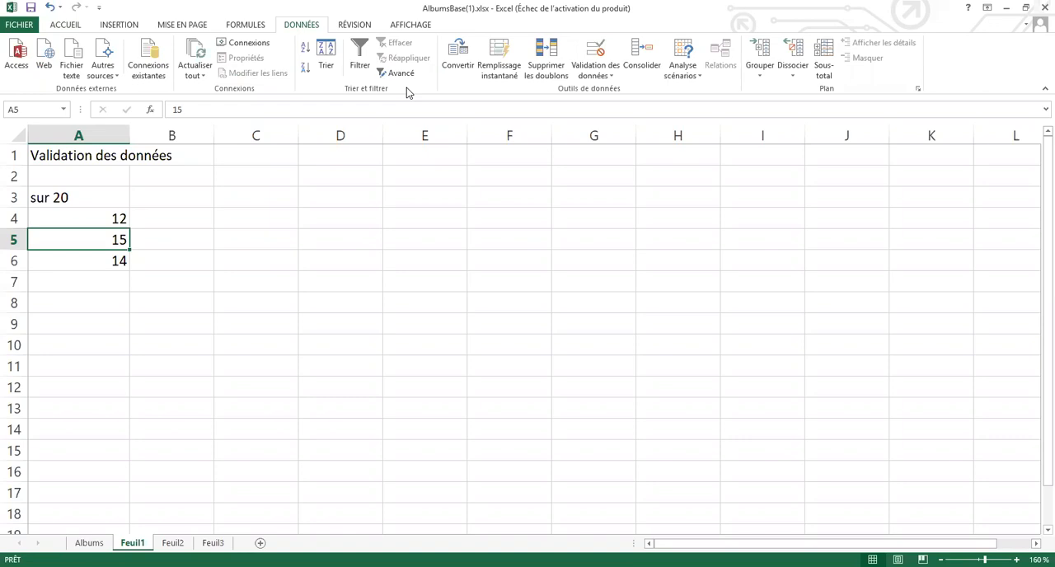
mouse_move(563, 26)
mouse_down()
mouse_move(596, 76)
mouse_move(635, 92)
mouse_up()
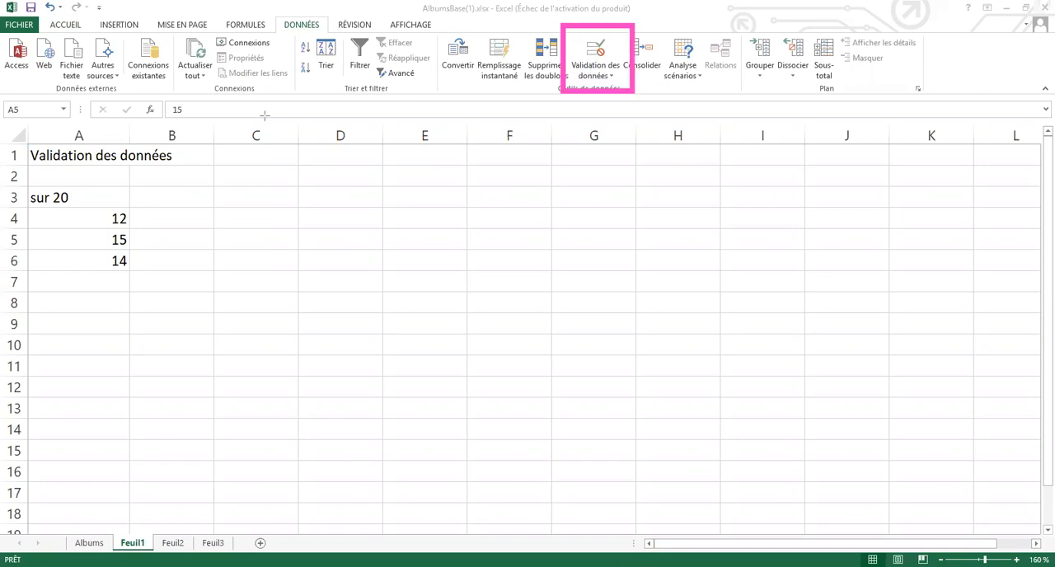
click(612, 77)
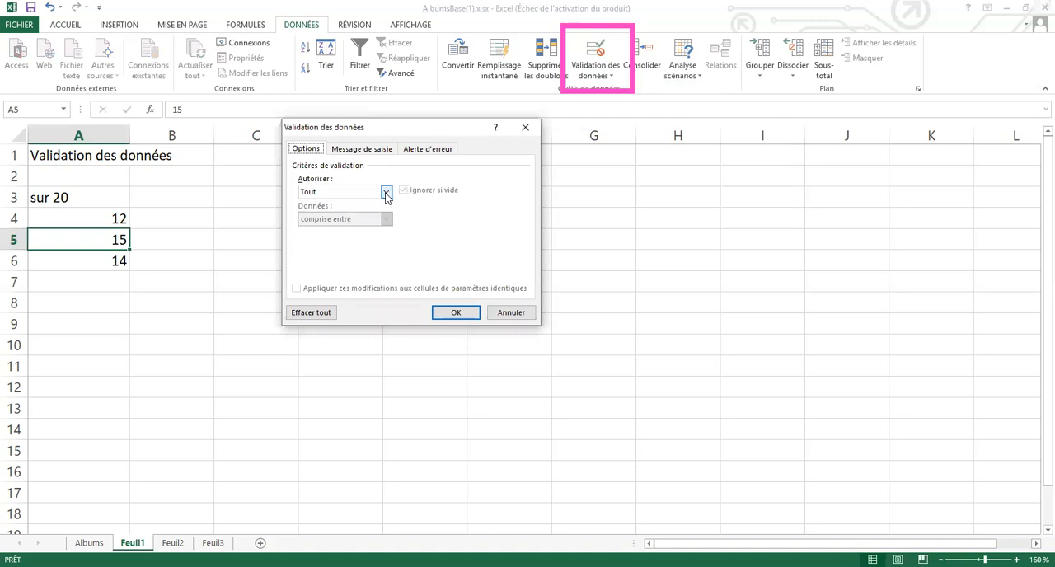
click(386, 192)
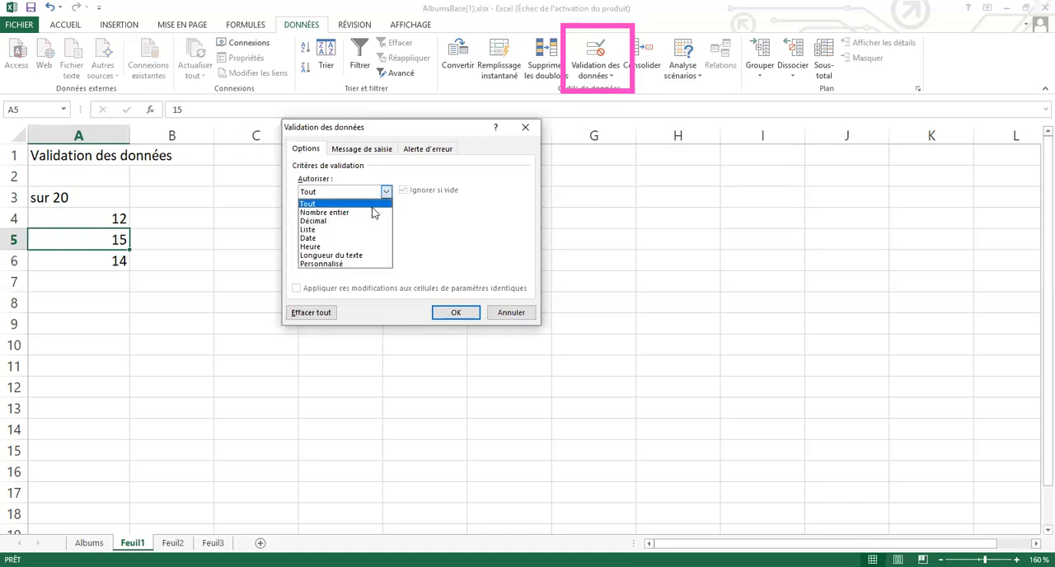
click(372, 221)
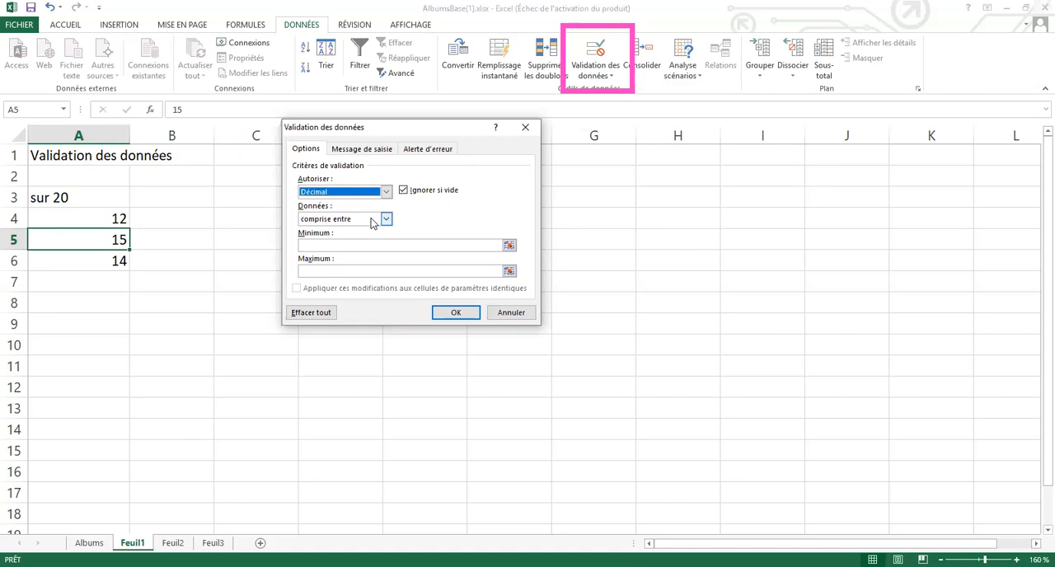
click(350, 245)
text(0)
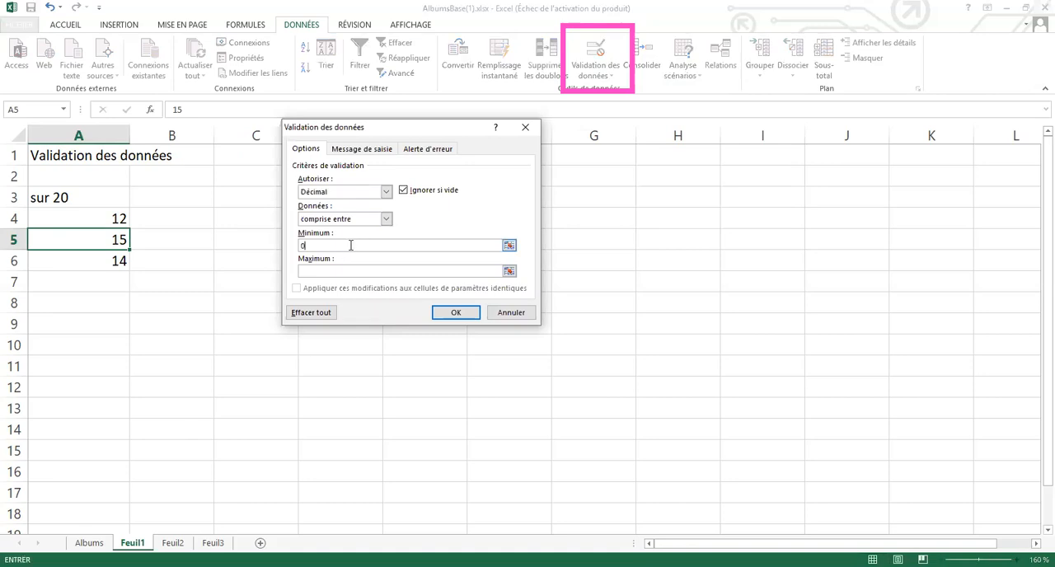
click(349, 270)
text(20)
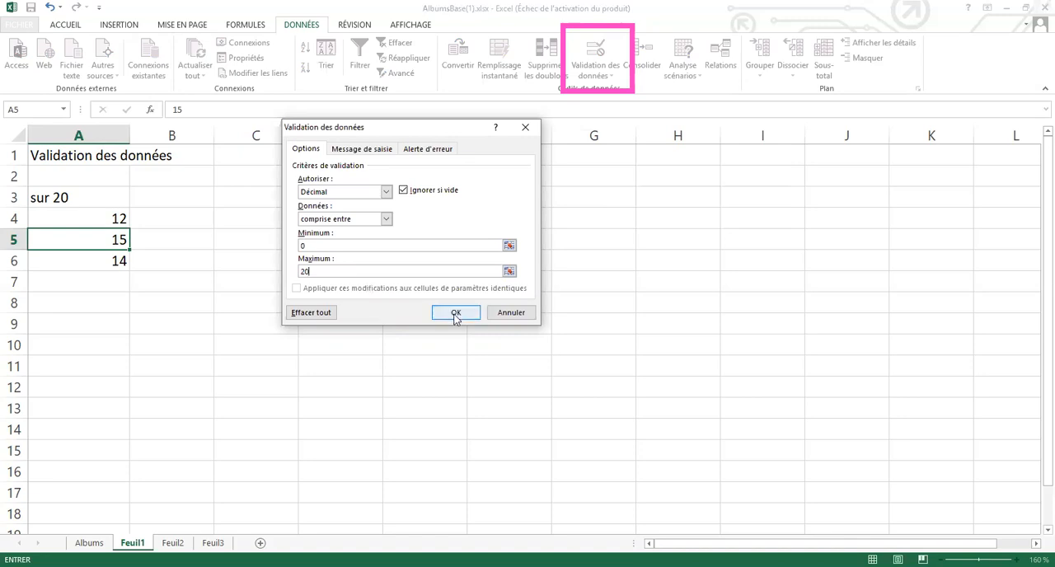
key(Return)
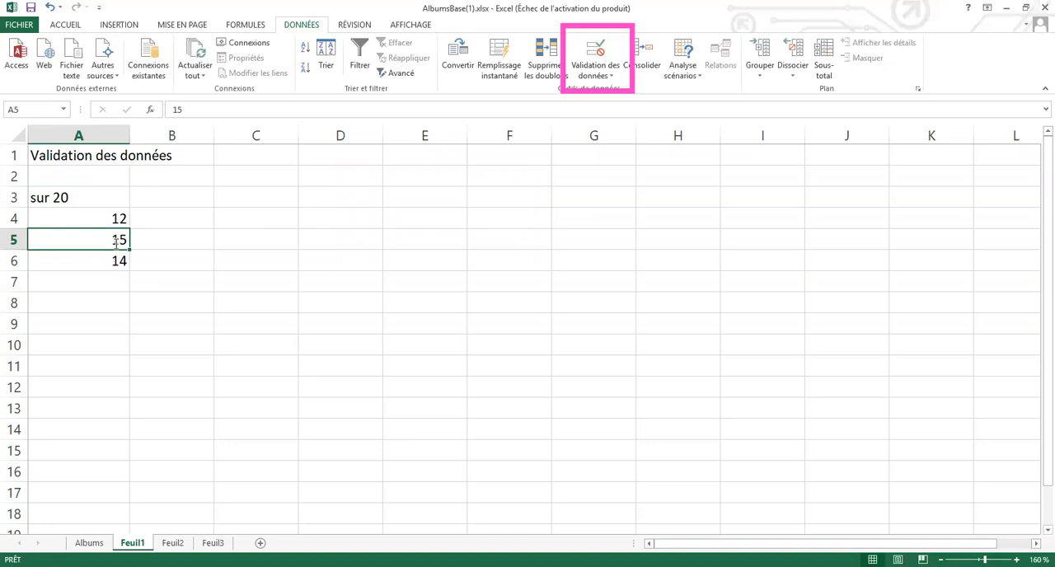
Test the validation rule by entering 25 in cell A5, and retry with 15
text(25)
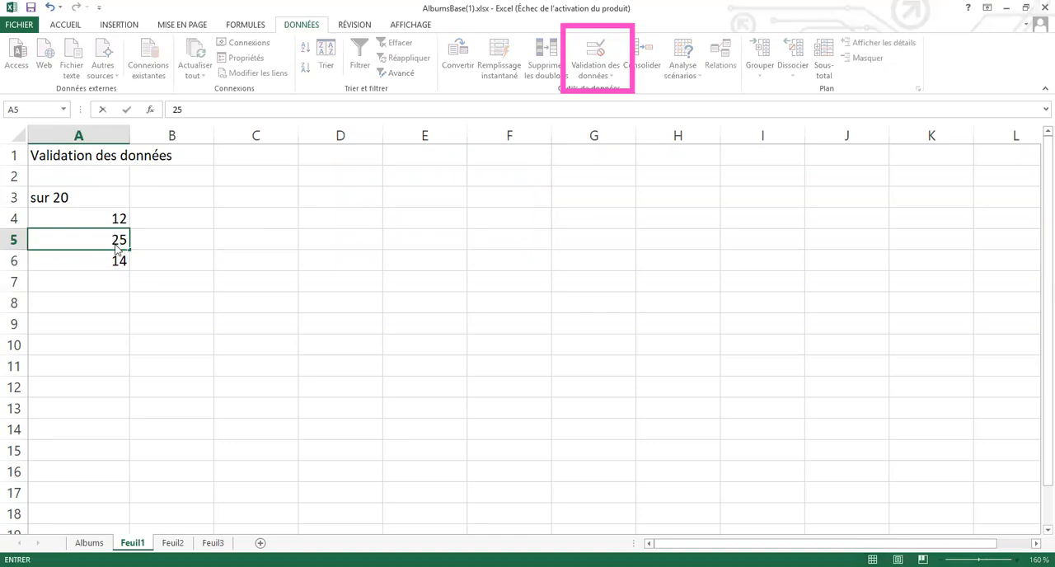
key(Return)
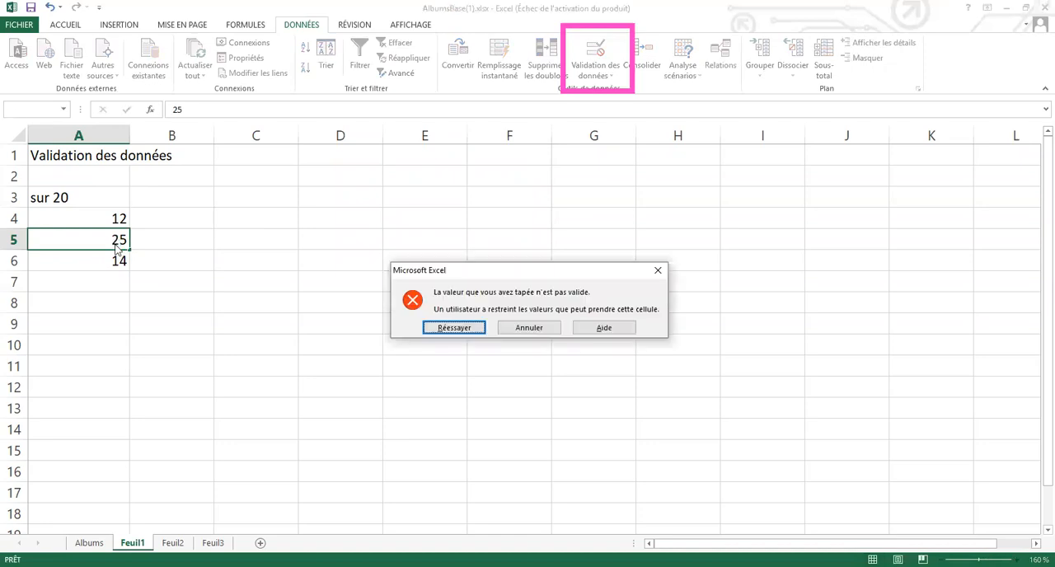
click(453, 327)
key(BackSpace)
text(1)
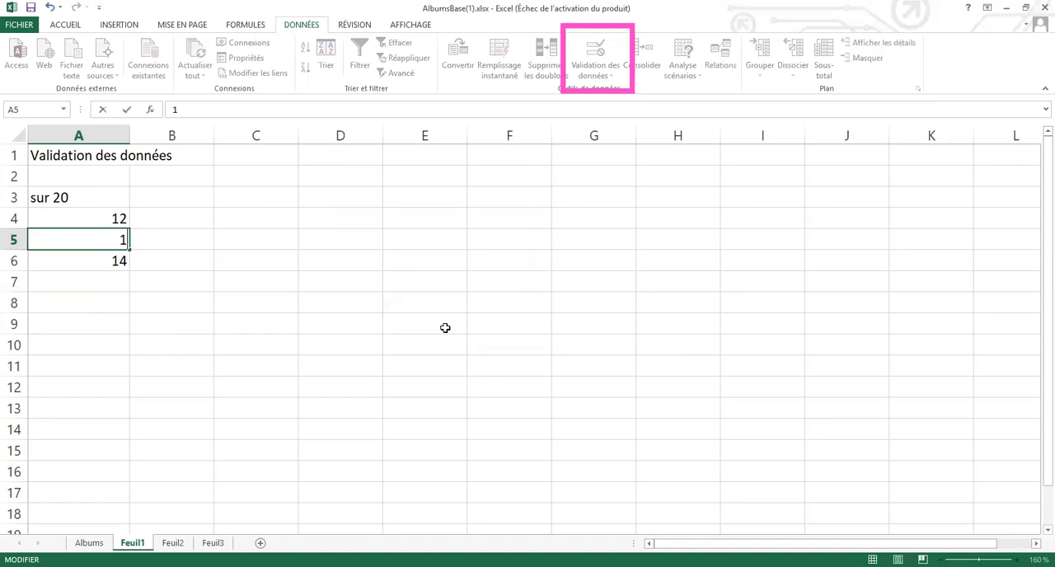
text(5)
key(Return)
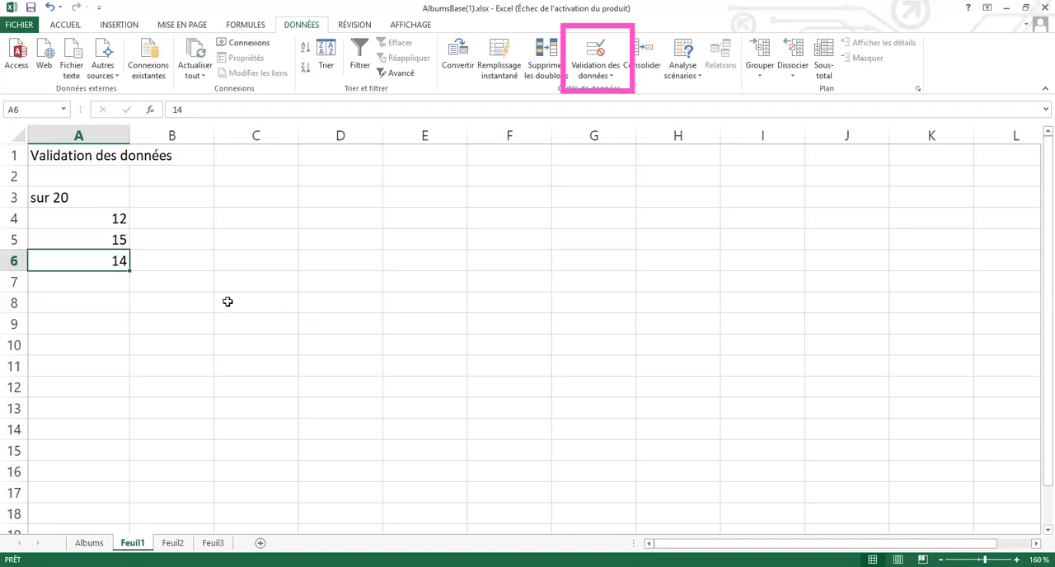
Enter the heading "ENCODAGE facilité de texte" in cell A8
click(93, 303)
text(EN)
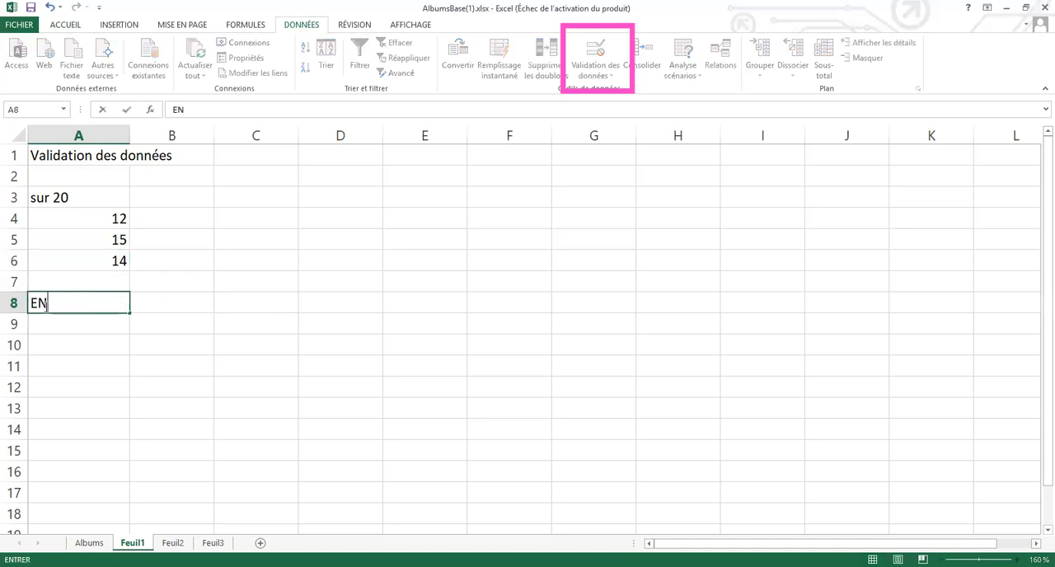
text(CODAGE facil)
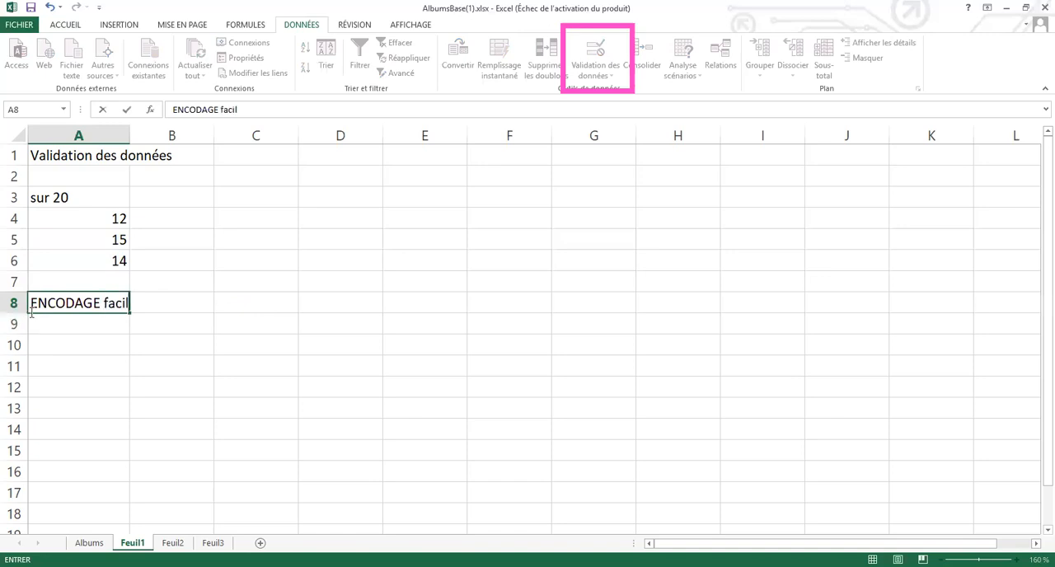
text(ité de text)
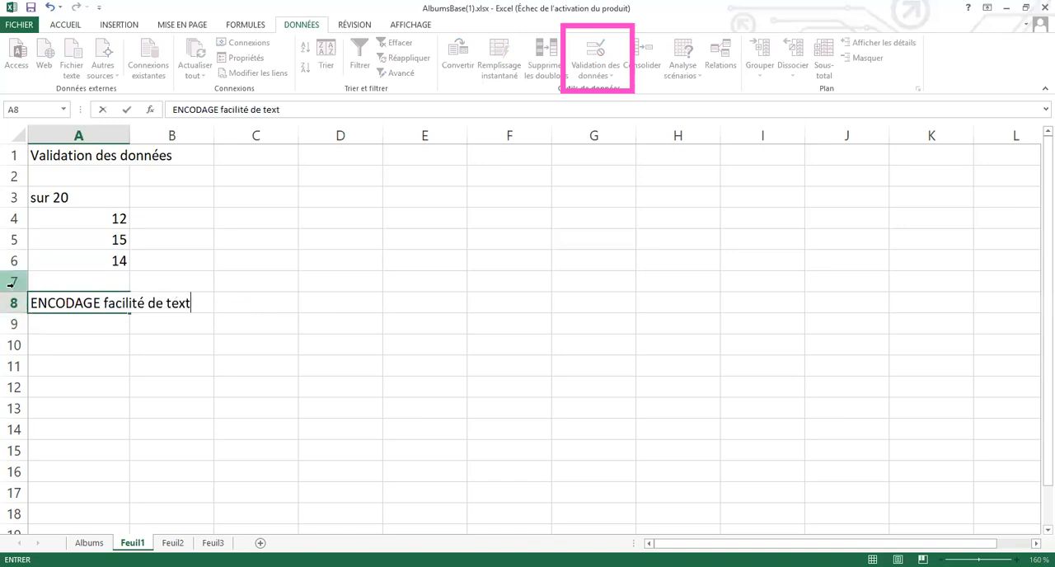
text(e)
key(Return)
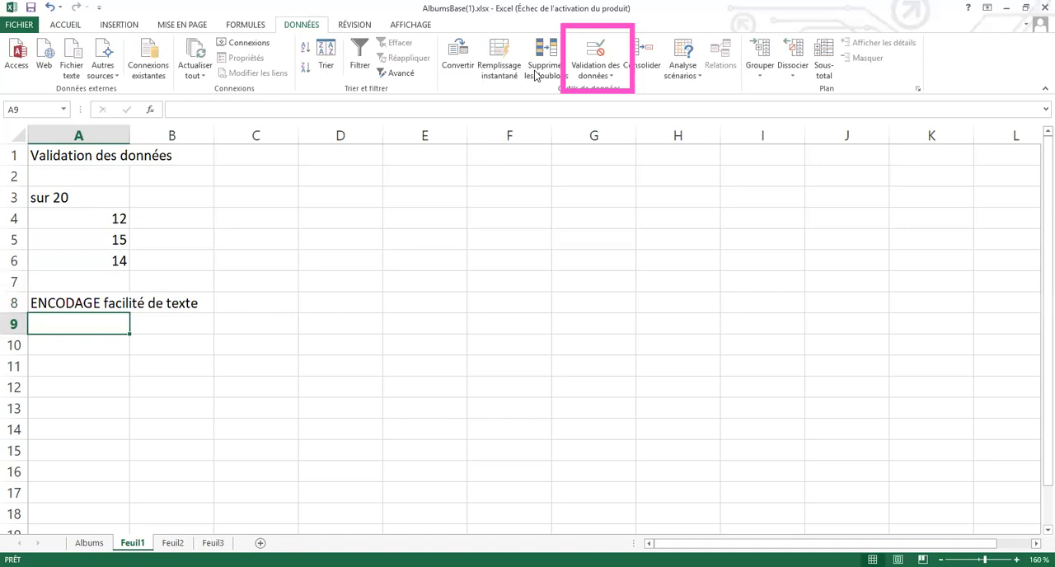
Apply list validation (Liste) to cell A9 with the source entries OUI;NON
click(611, 80)
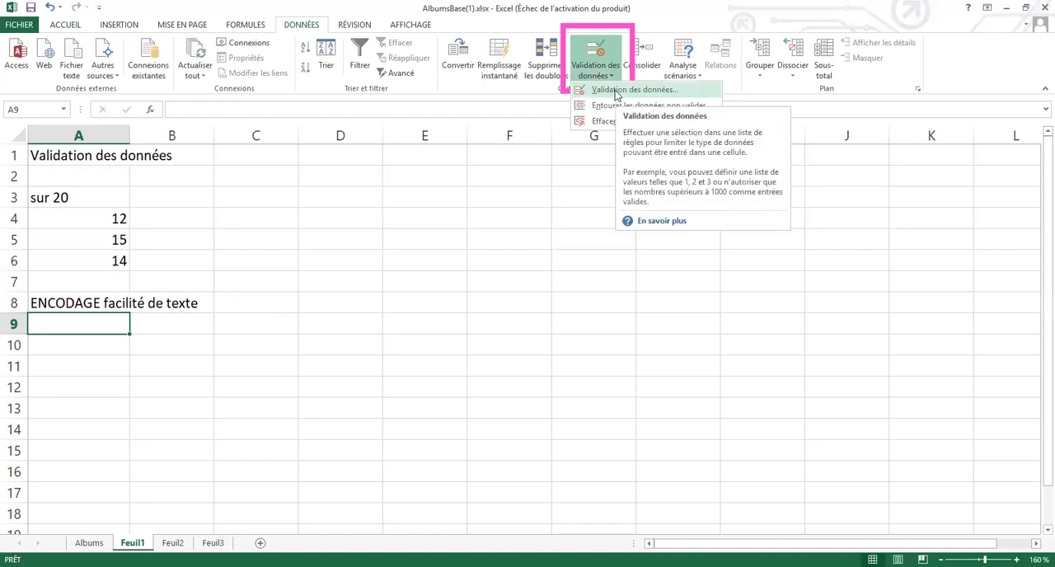
click(617, 90)
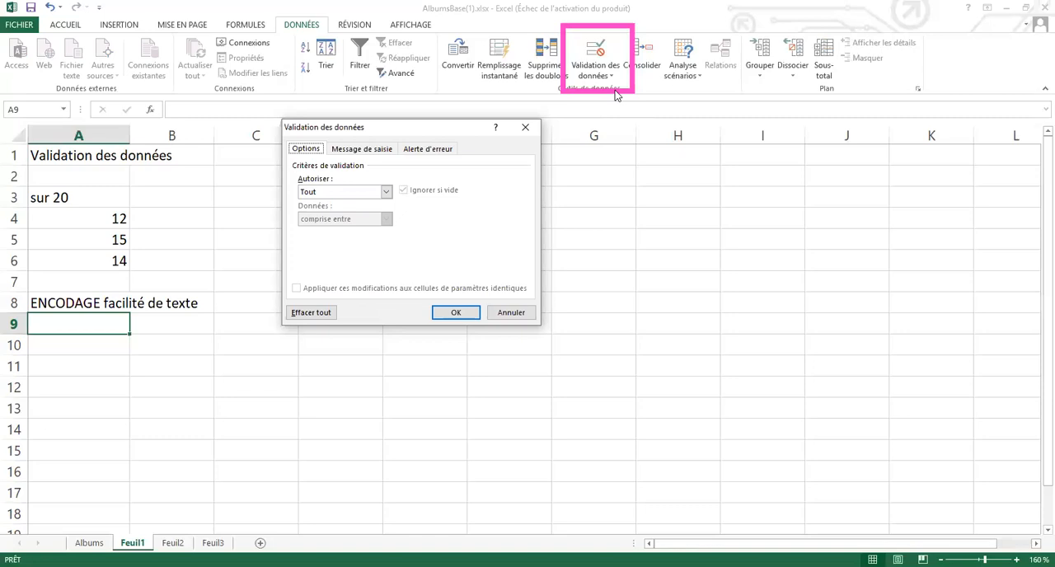
click(388, 192)
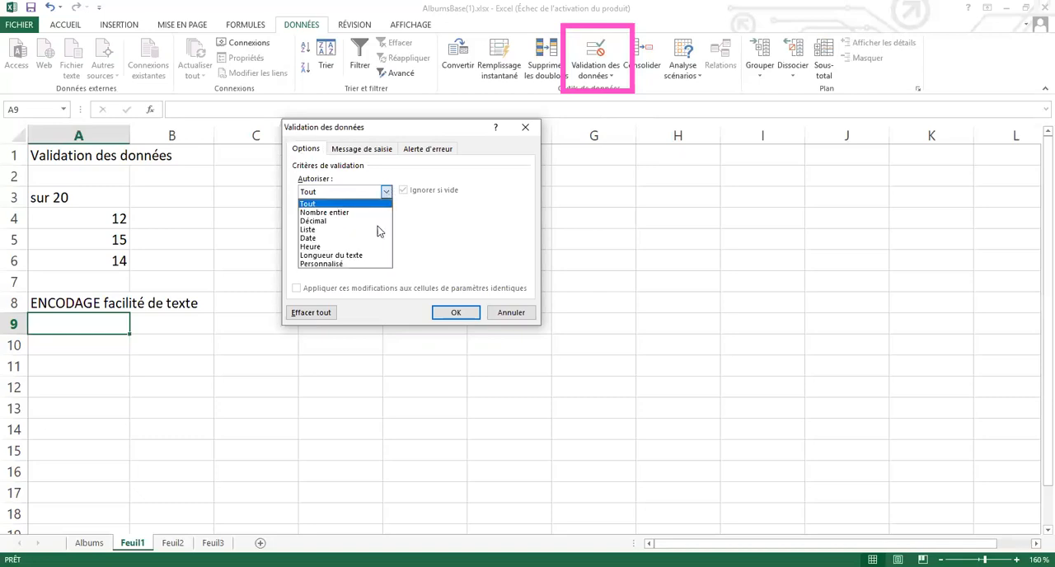
click(377, 233)
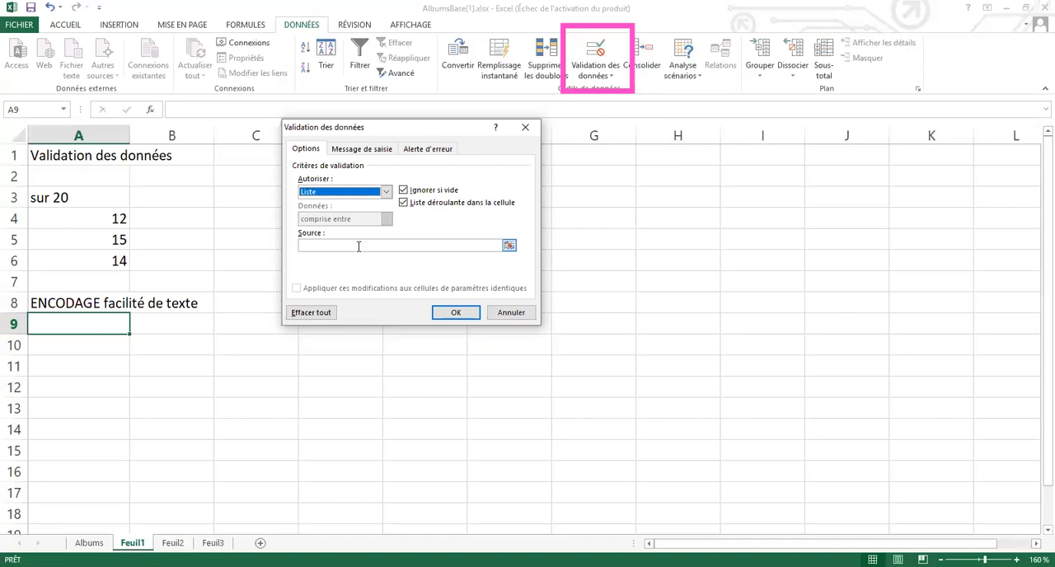
click(359, 246)
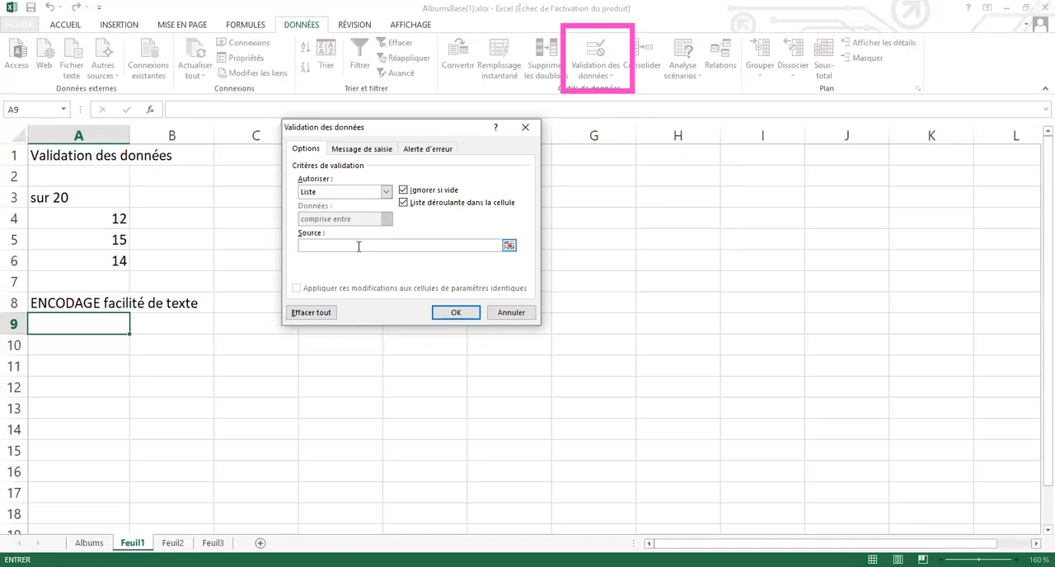
text(OUI;NON)
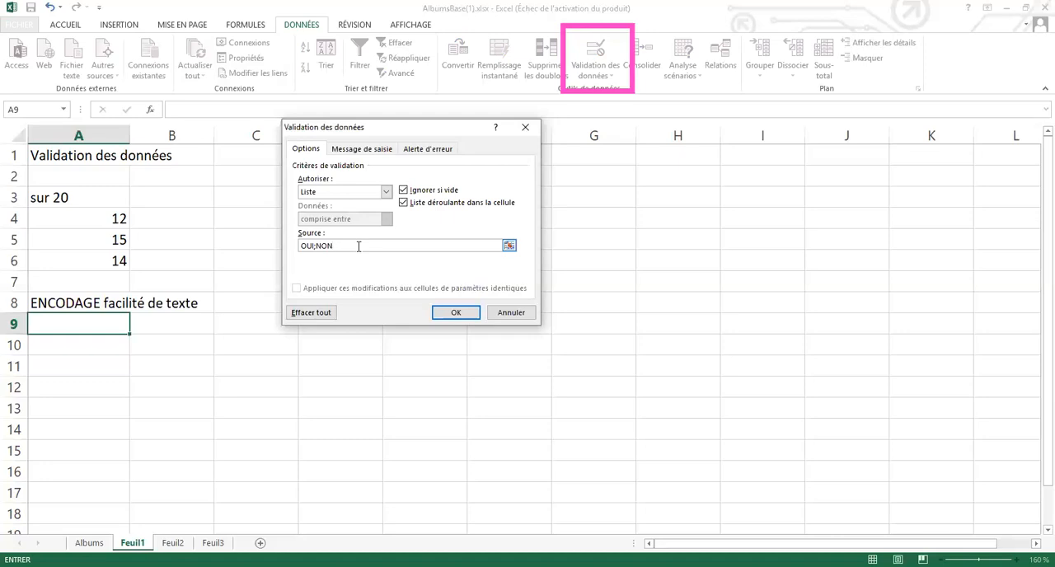
click(450, 311)
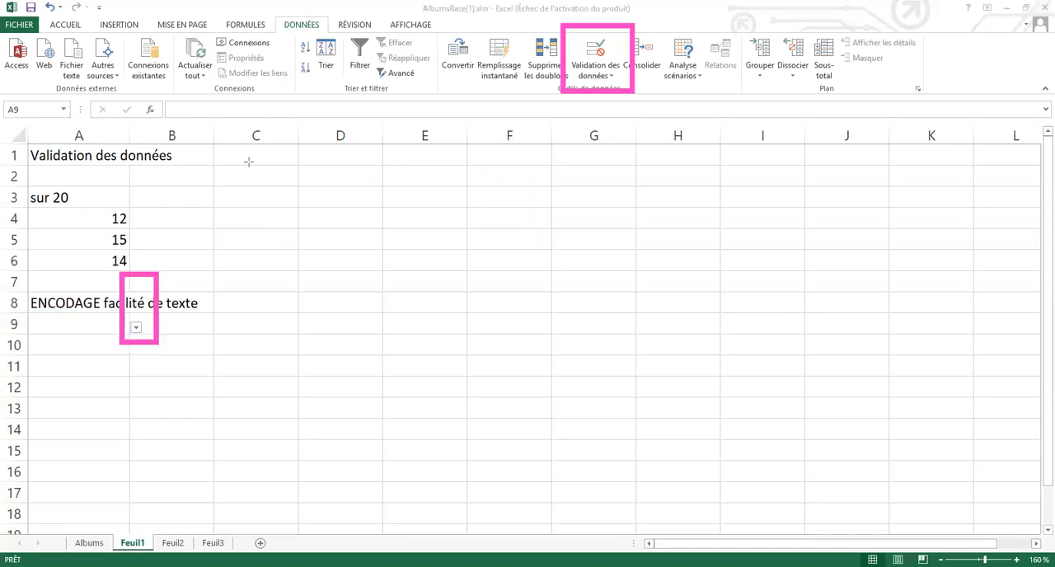
Choose OUI from the list of allowed values in cell A9, and replace the choice with NON
click(136, 328)
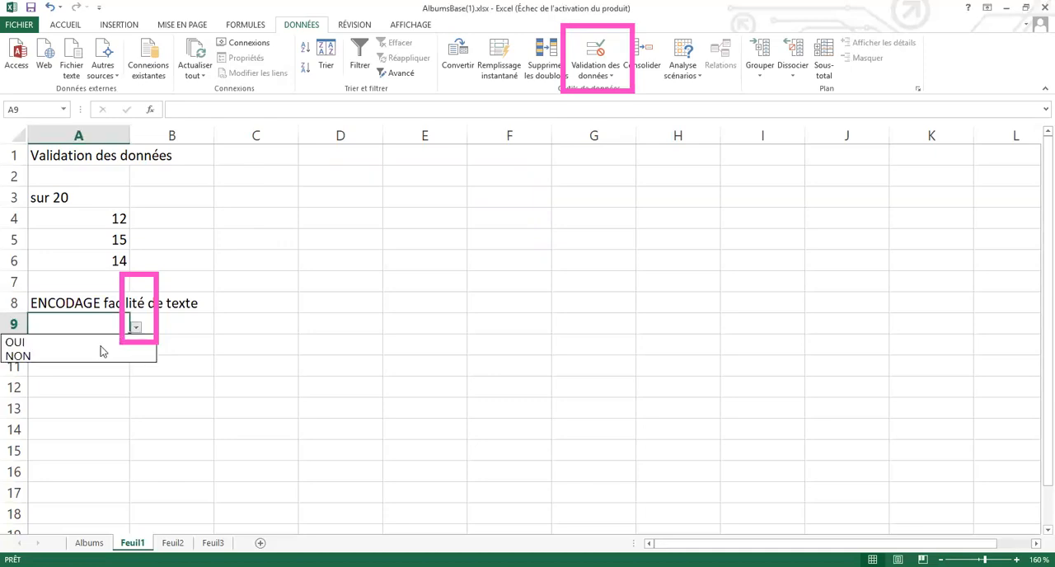
click(101, 345)
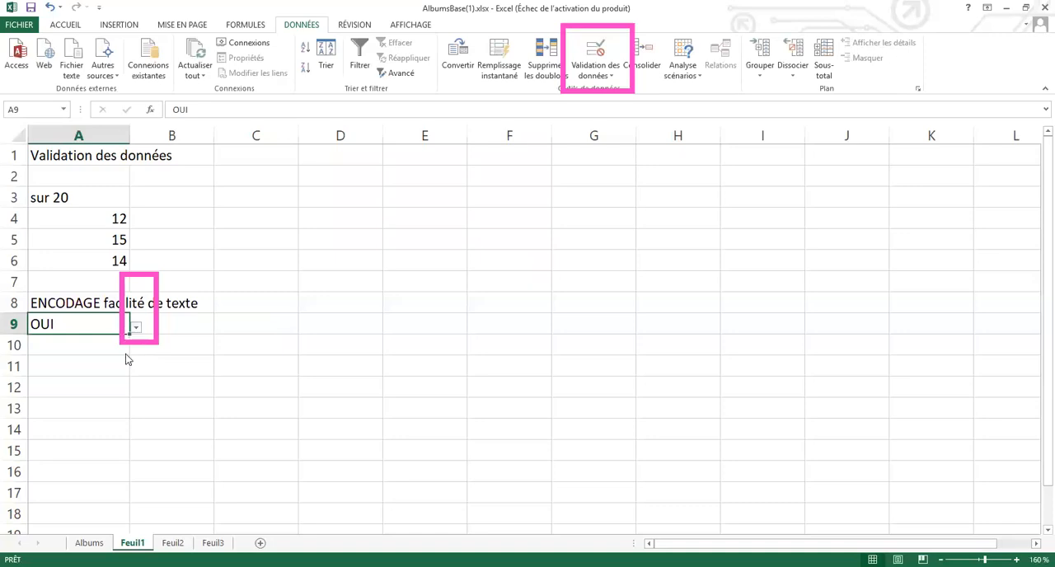
click(122, 356)
Set up list validation (Liste) for cell A11 with the source entries Namur;Charleroi;Liège
click(109, 363)
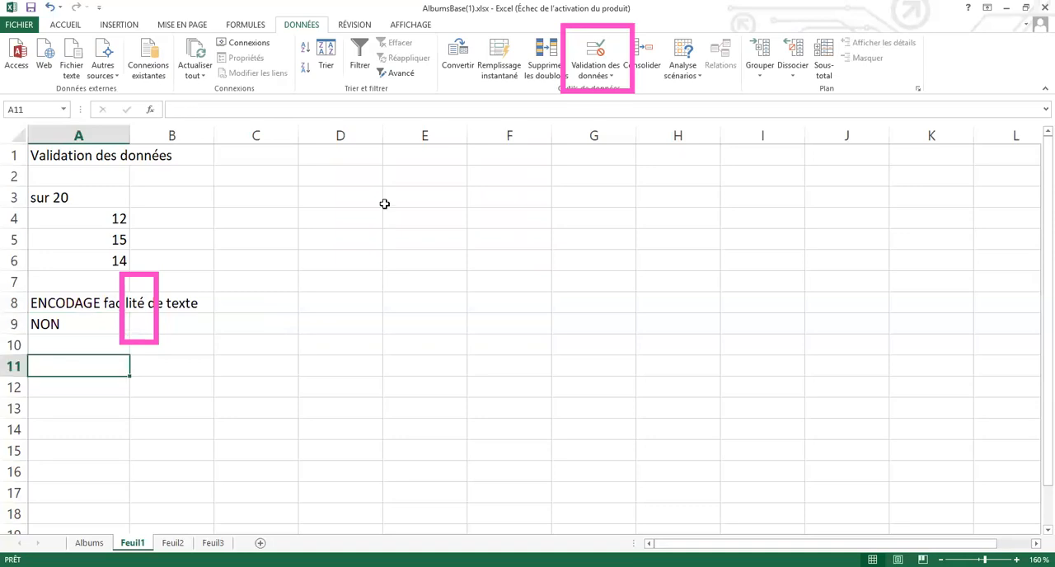
click(619, 80)
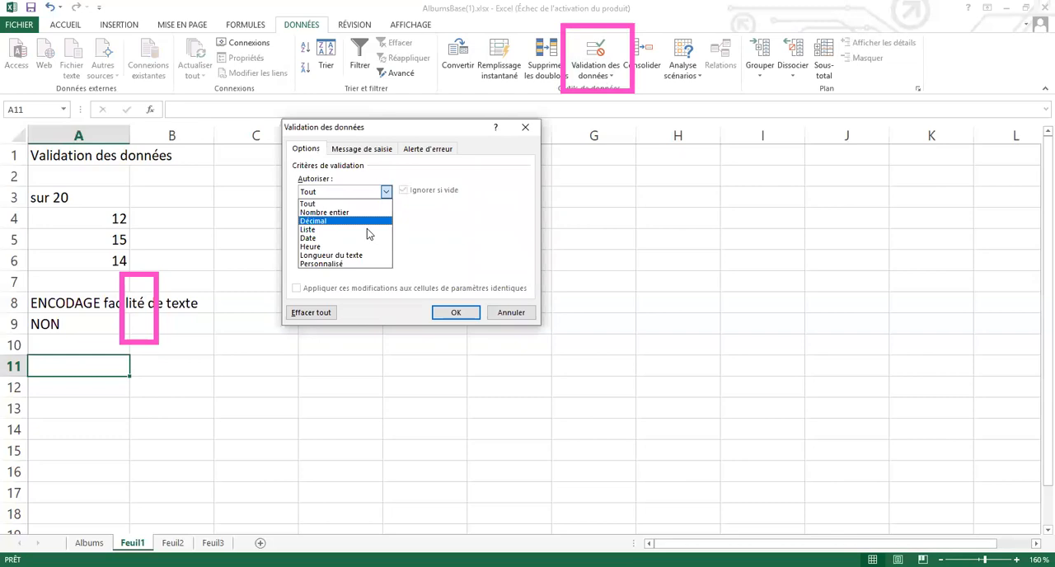
click(367, 229)
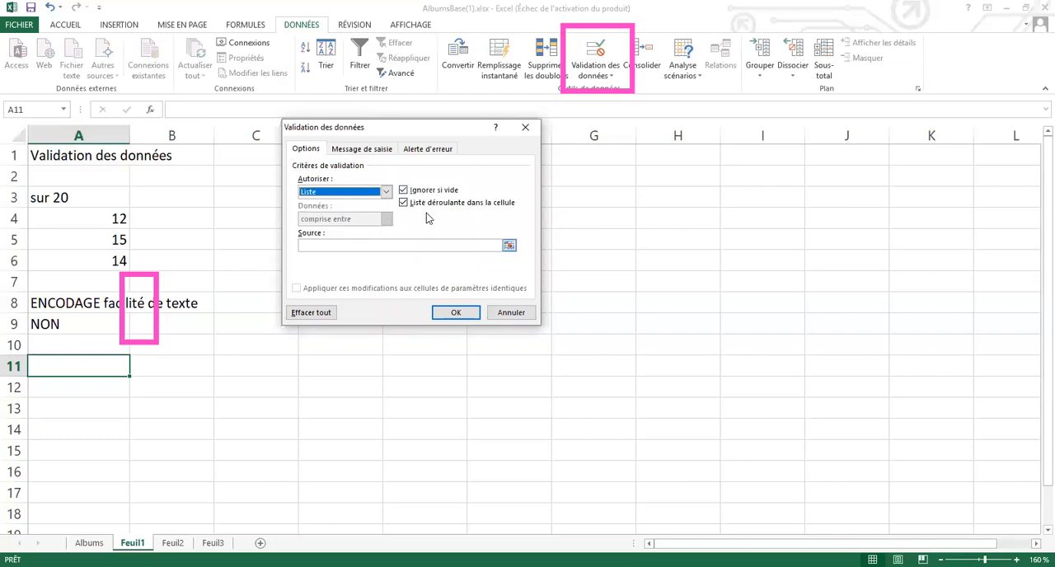
click(361, 247)
text(NAMU)
key(BackSpace)
key(BackSpace)
key(BackSpace)
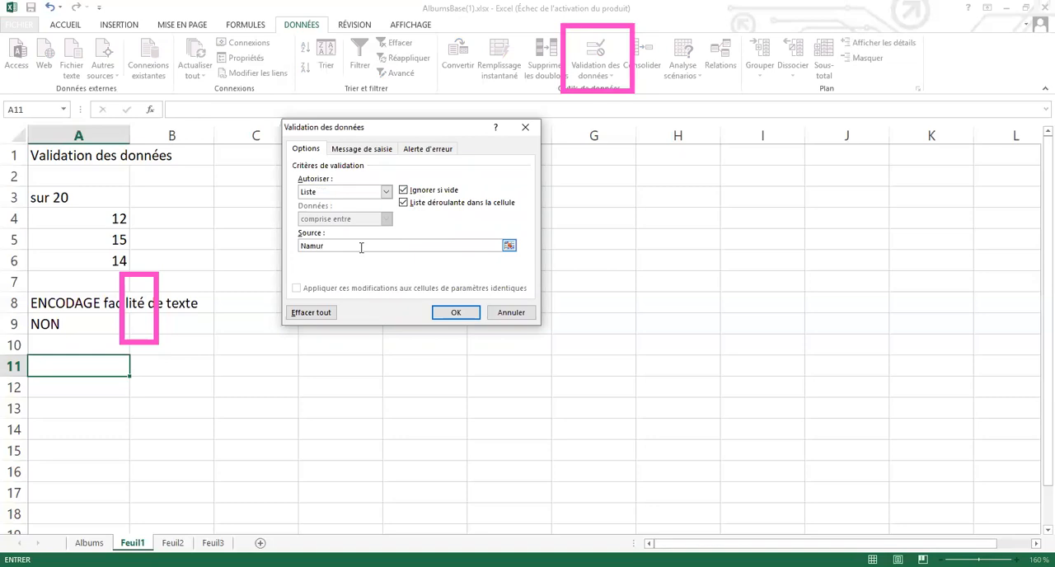
text(;C)
text(harleroi)
text(;Liège)
Reorder the list source to Charleroi;Namur;Liège and apply the validation to cell A11
drag(327, 246, 356, 244)
key(Delete)
key(Delete)
key(Delete)
text(Charleroi;)
click(476, 314)
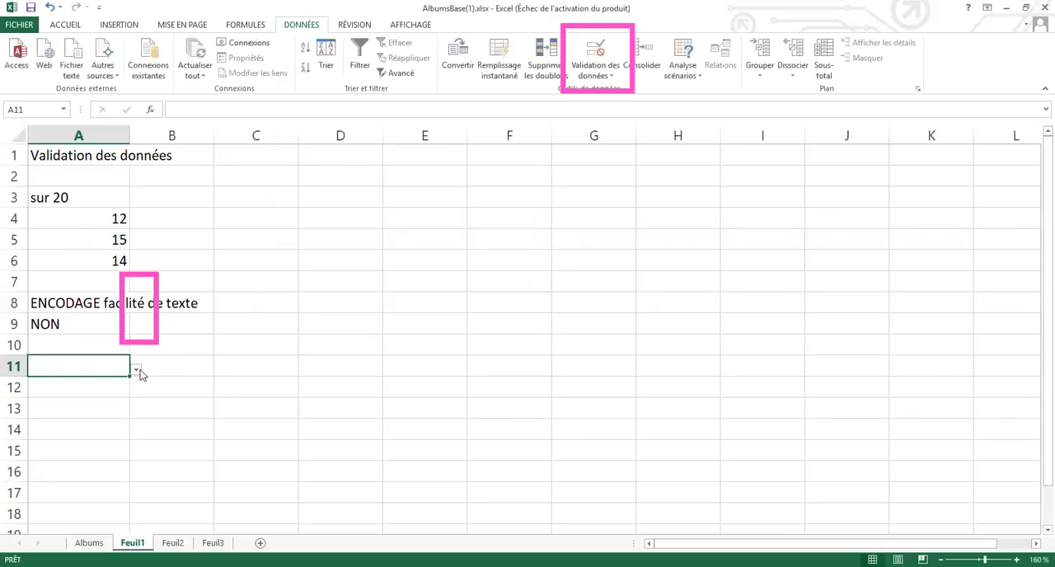
Choose Charleroi from the list of allowed values in cell A11
click(138, 370)
click(122, 385)
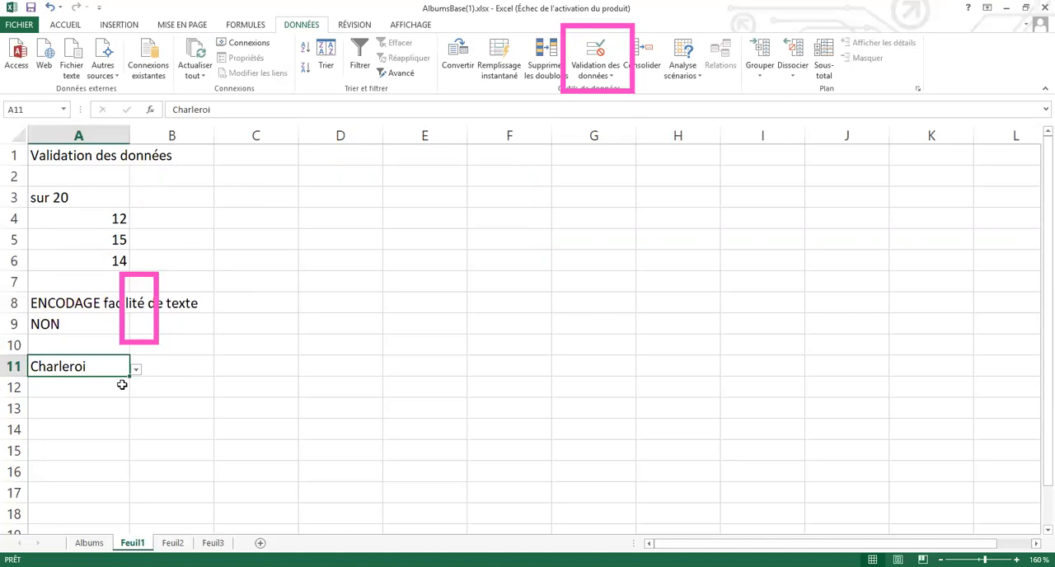
click(122, 385)
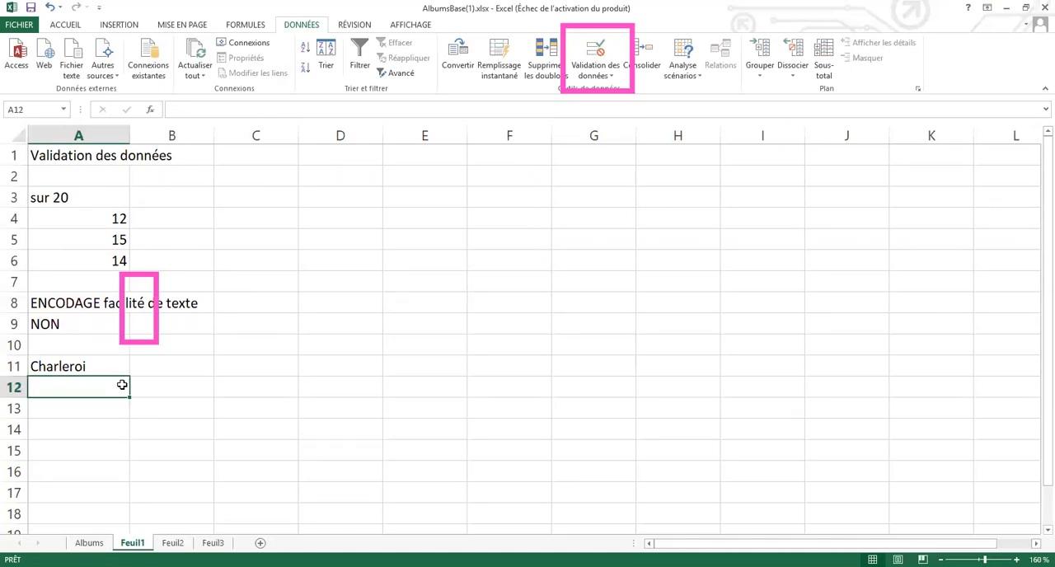
Fill the entry and list validation of cell A11 down through cell A17
click(122, 367)
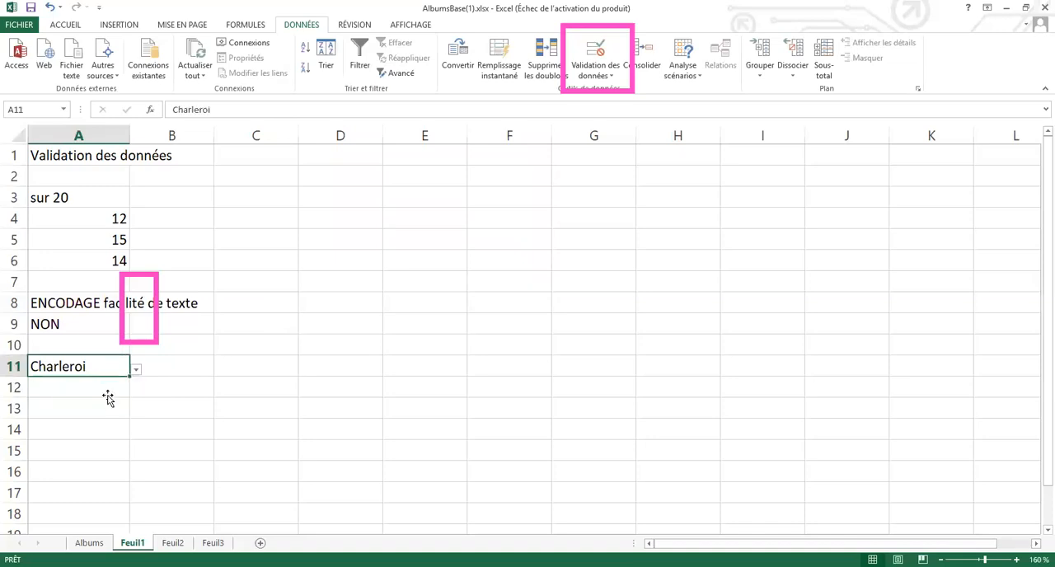
drag(129, 376, 110, 493)
shift+click(110, 472)
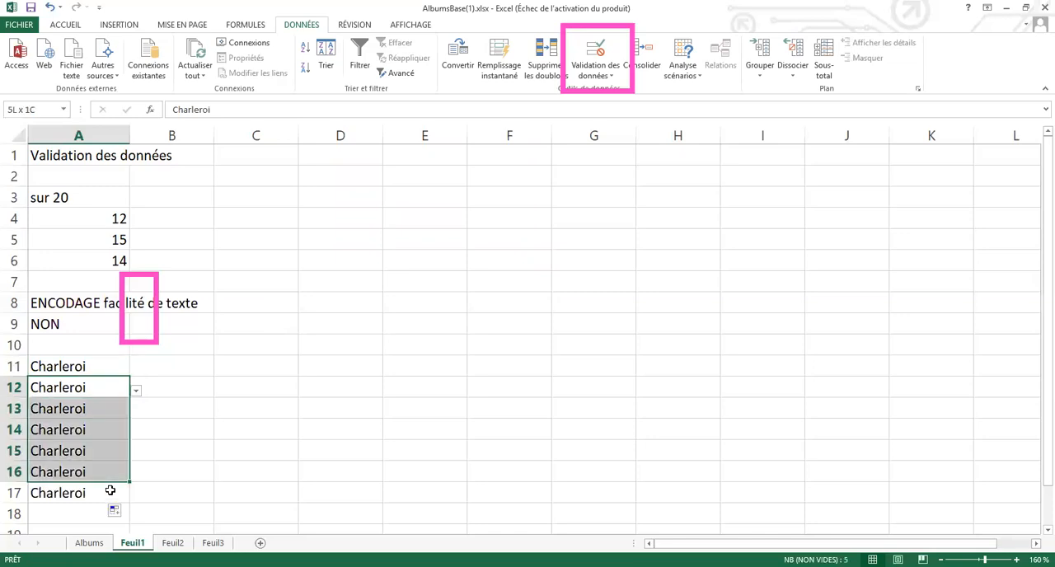
Clear the copied entries from cells A12 through A17 and choose Namur from the allowed values in cell A12
shift+click(108, 491)
key(Delete)
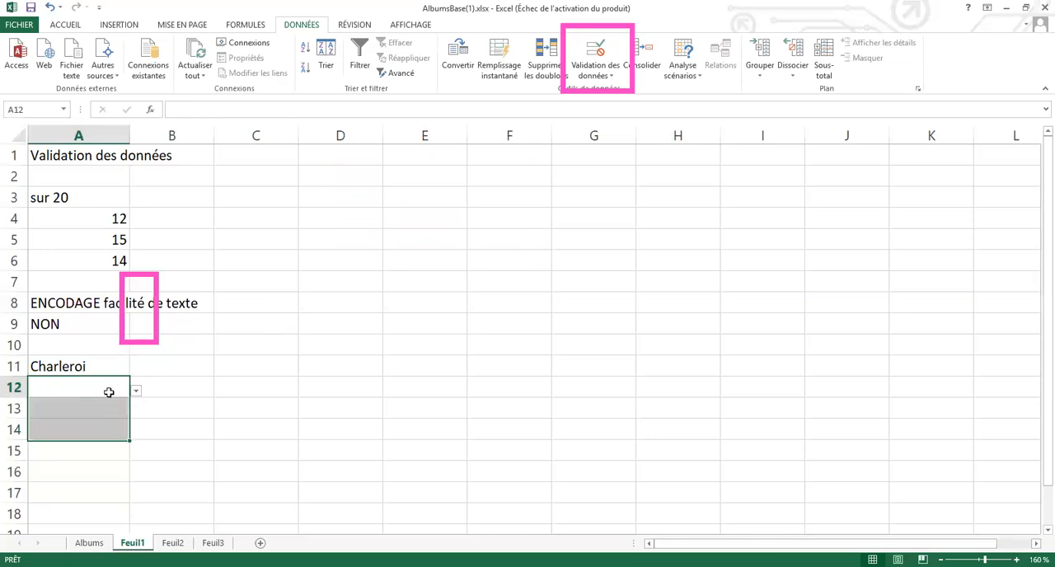
click(137, 390)
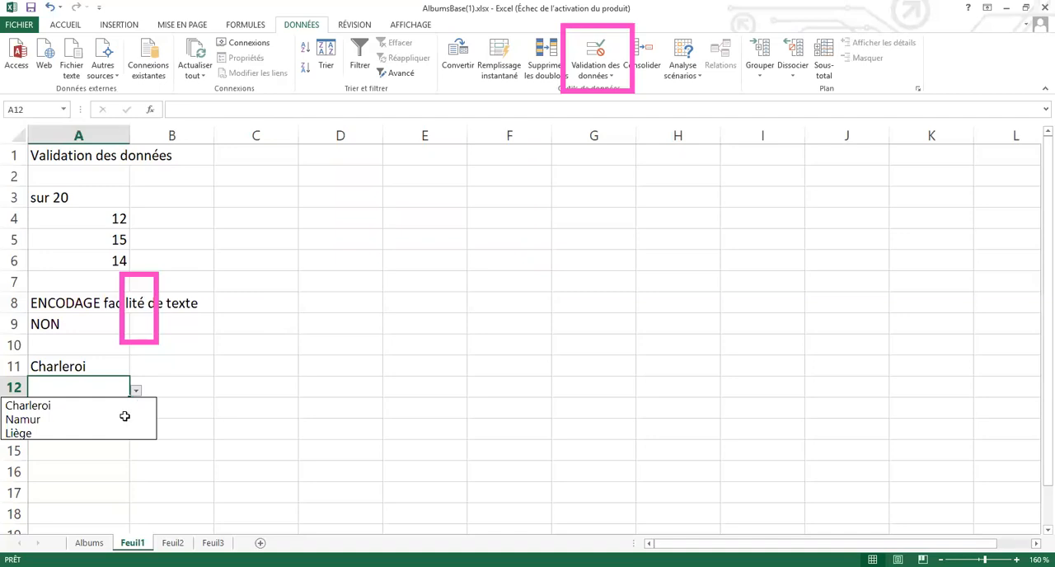
click(124, 417)
key(Return)
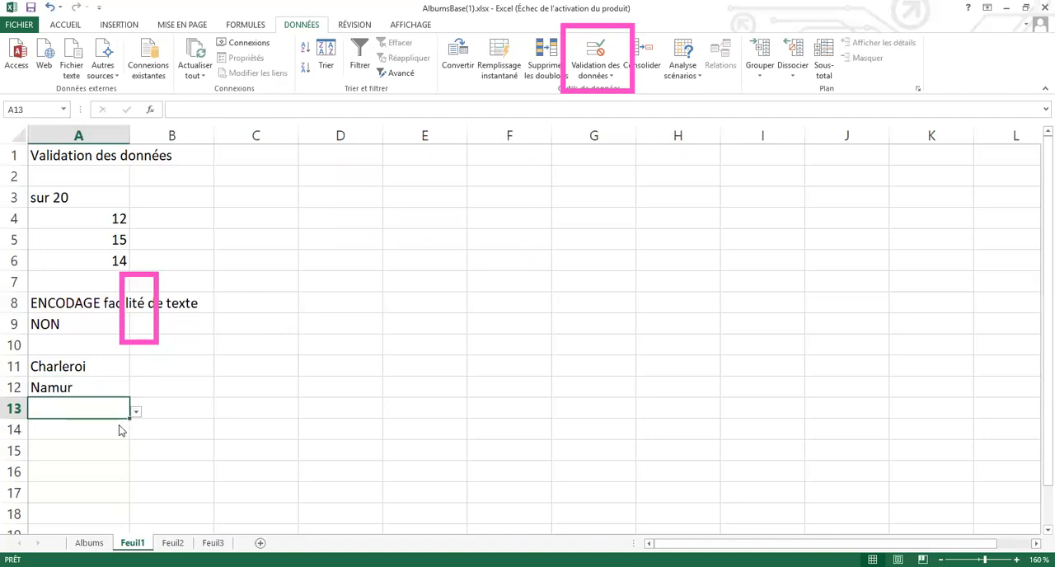
Choose Liège from the list of allowed values in cell A13
key(alt+Down)
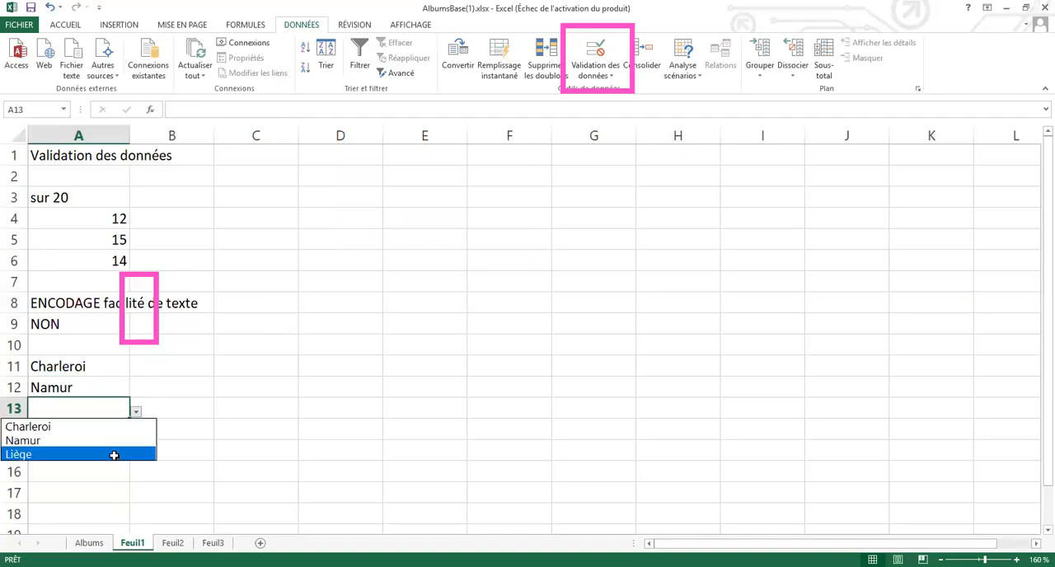
key(Return)
key(Return)
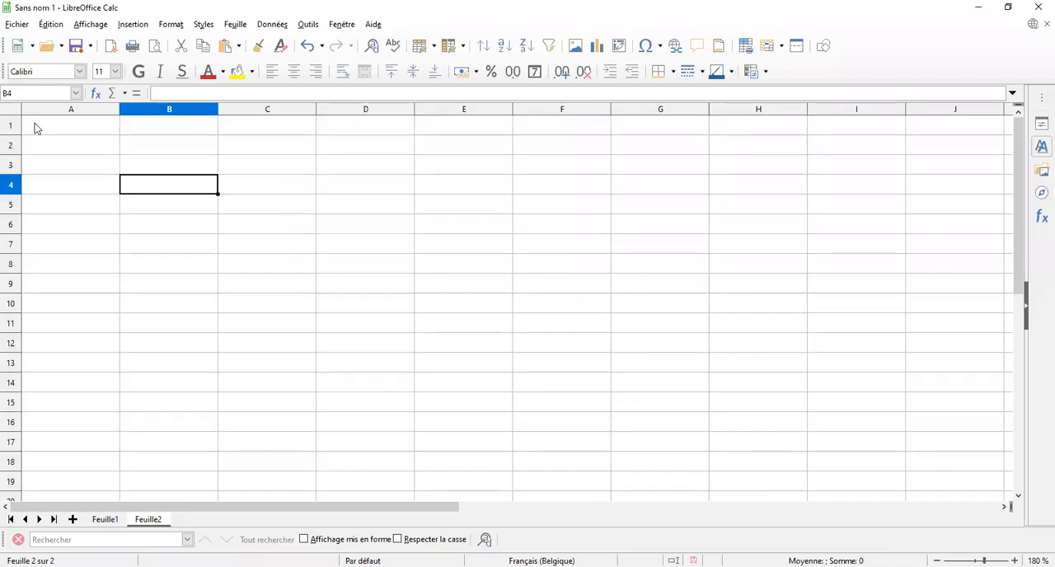
Switch to LibreOffice Calc, open the validity settings for cell A1 on Feuille2 and allow only a list (Liste)
click(103, 132)
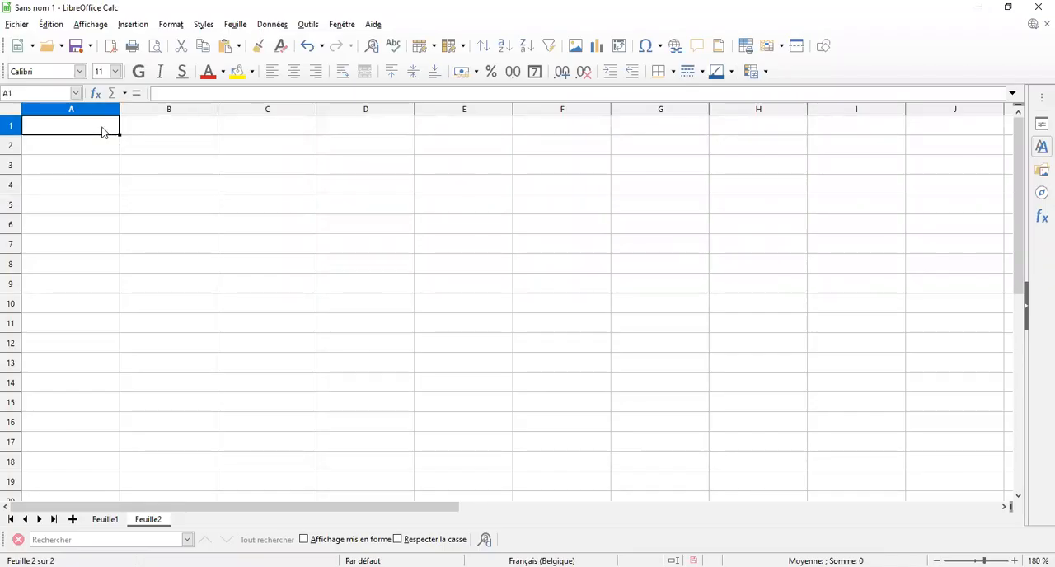
click(270, 29)
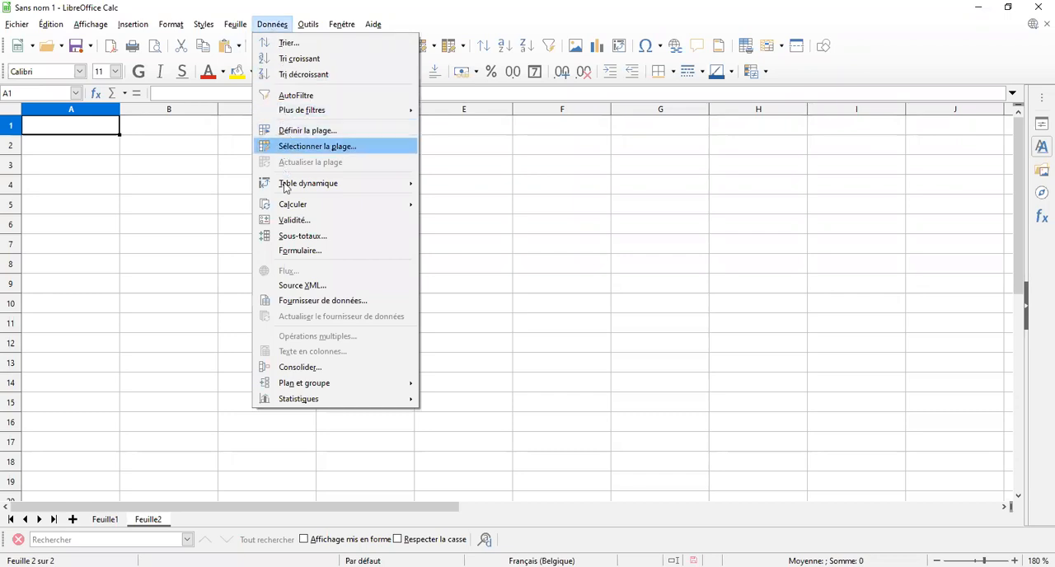
mouse_move(293, 206)
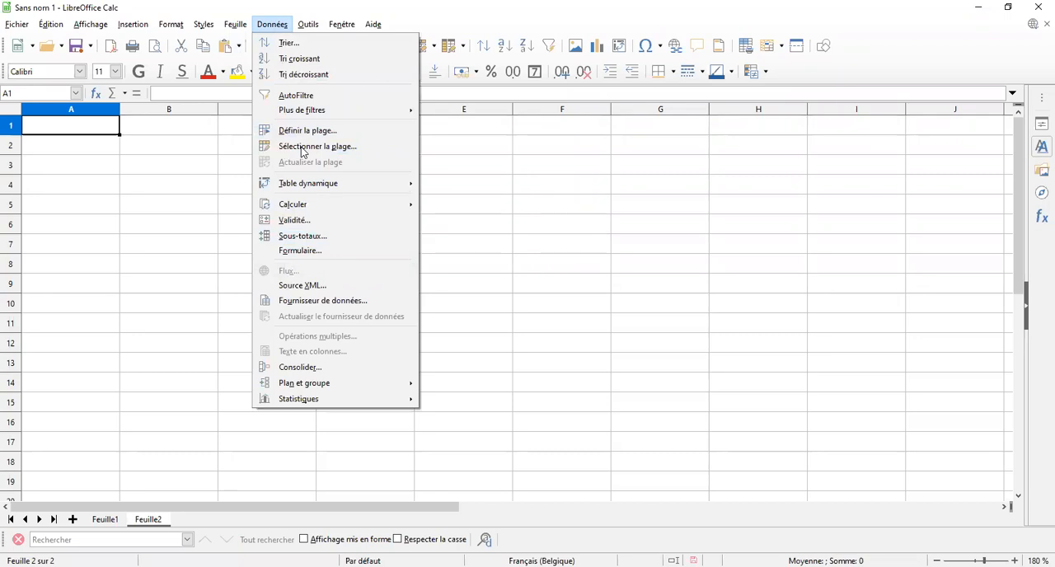
click(284, 25)
click(284, 26)
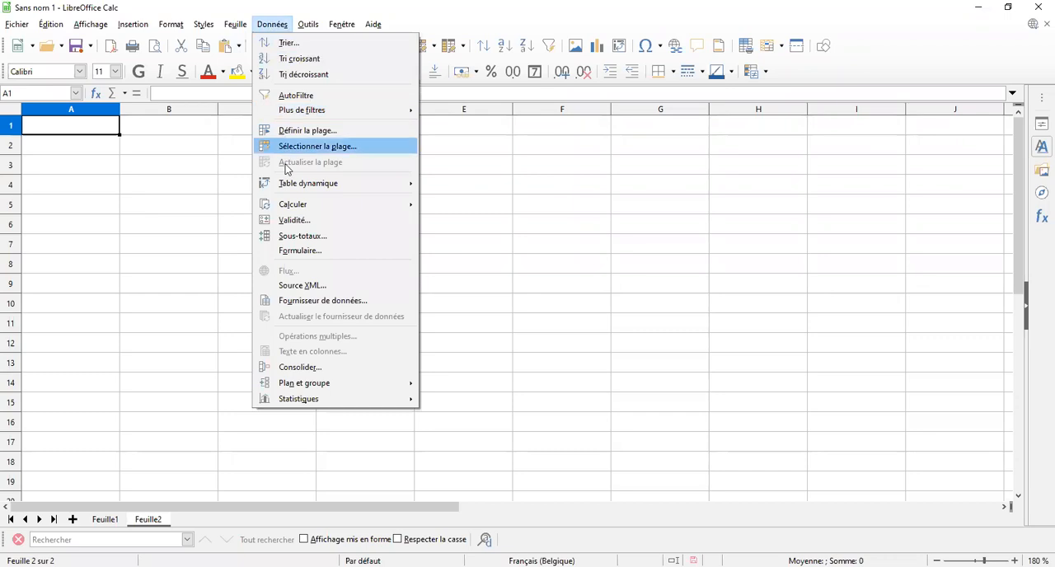
click(287, 225)
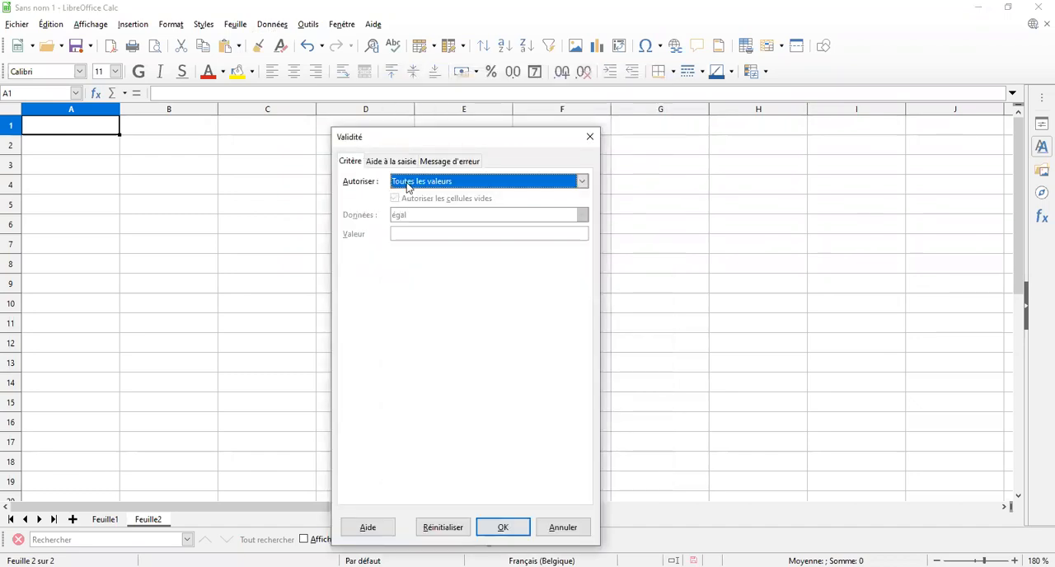
click(407, 187)
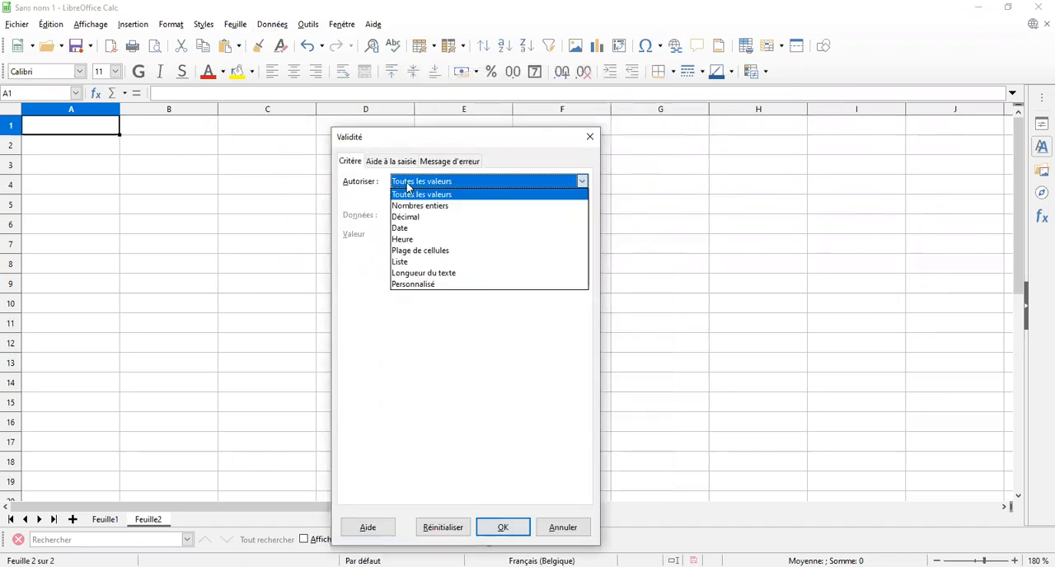
click(407, 262)
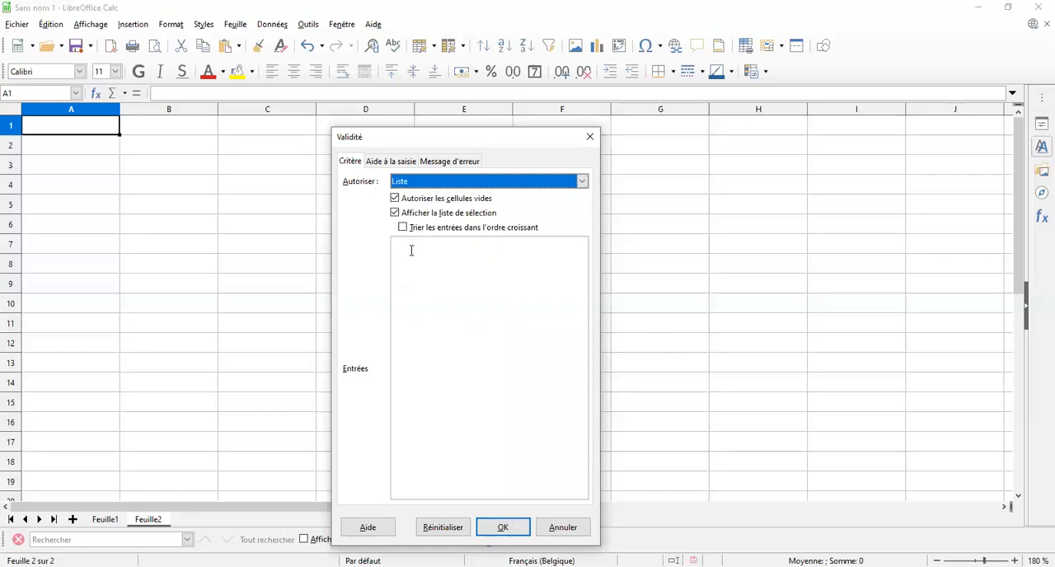
Enter Namur and Liège on separate lines as the allowed list entries
click(411, 250)
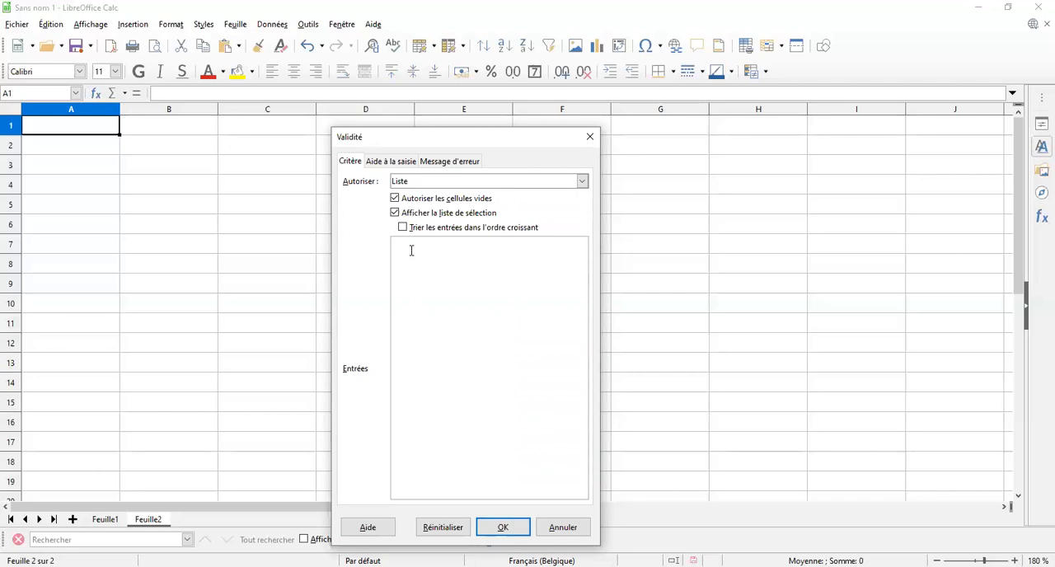
text(Namur)
key(Return)
text(Liège)
Add Charleroi and arrange the list entries as Charleroi, Liège, Namur, applying the validity to cell A1
key(Up)
key(Left)
key(Left)
key(Left)
key(Left)
text(Charleroi)
key(shift+Right)
key(shift+Right)
key(shift+Right)
key(shift+Right)
key(shift+Right)
key(ctrl+c)
key(Delete)
key(Down)
key(Return)
key(ctrl+v)
click(502, 528)
Choose Liège from the list of allowed values in cell A1
click(125, 133)
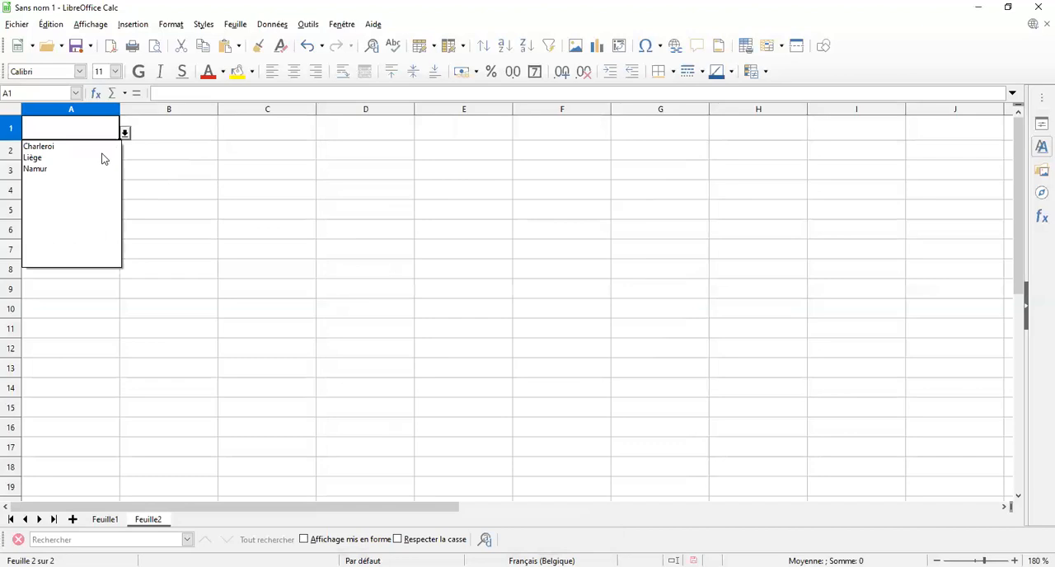
click(106, 158)
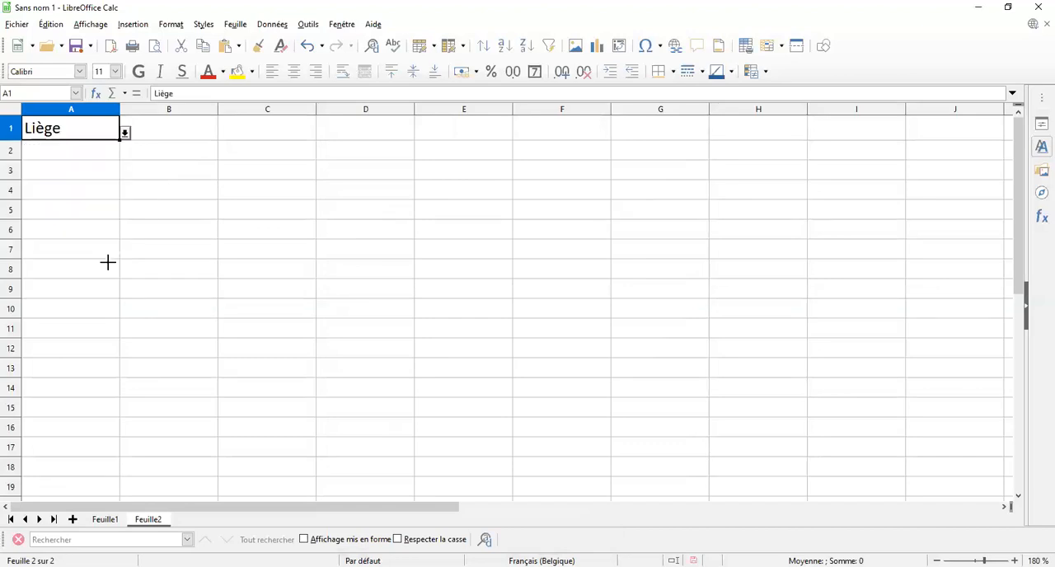
Try to fill cell A1 down through cell A15, and undo the fill
mouse_move(94, 396)
mouse_down()
mouse_move(96, 408)
mouse_move(93, 386)
mouse_up()
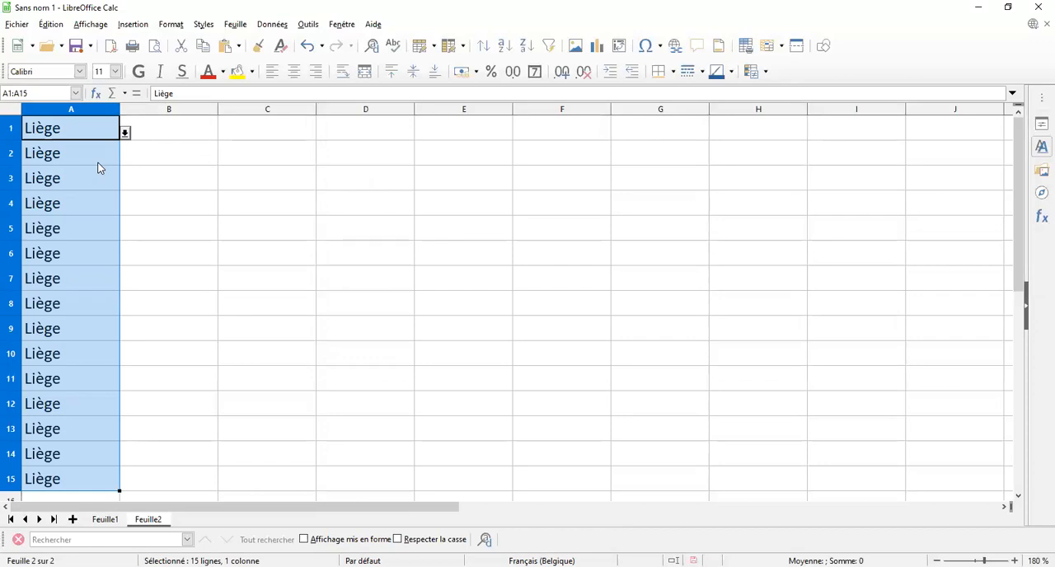
key(ctrl+z)
Clone the formatting of cell A1, with its list validity, onto cells A2 through A15
click(89, 134)
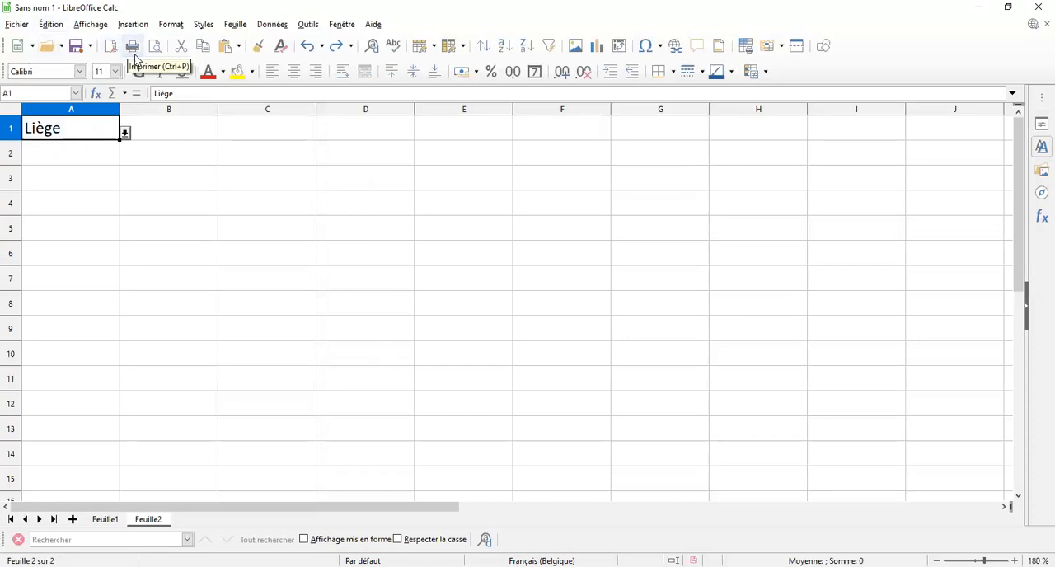
double_click(258, 48)
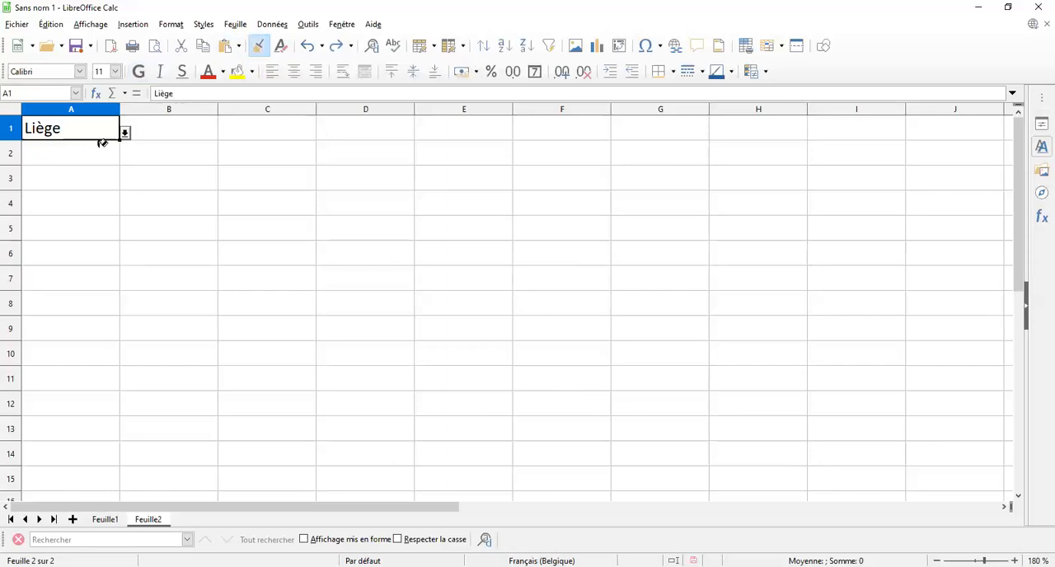
click(90, 156)
mouse_move(91, 156)
mouse_down()
mouse_move(77, 426)
mouse_move(86, 480)
mouse_up()
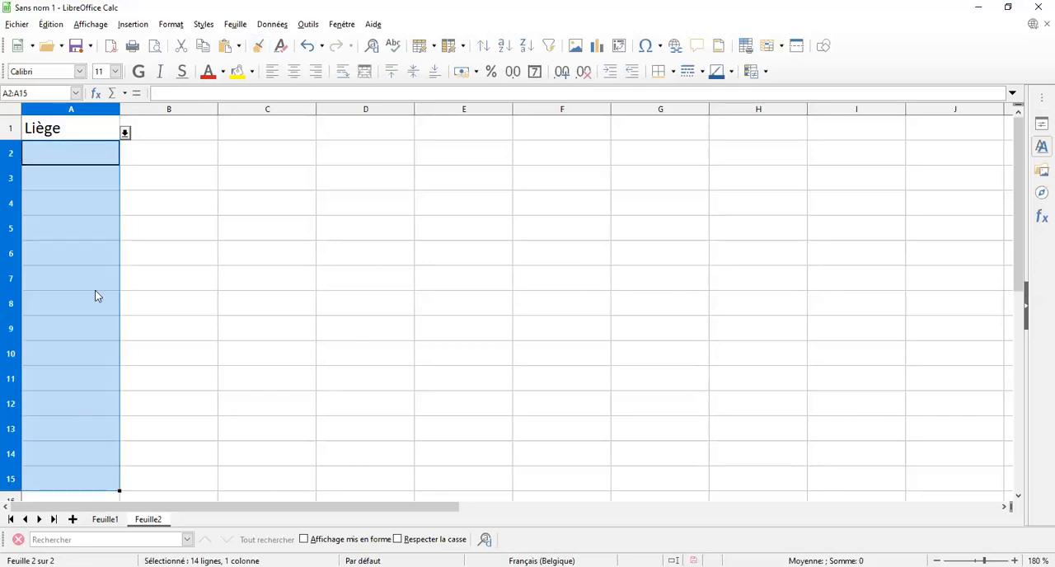
Pick the allowed values for cells A2 to A4 from their lists: Liège, Charleroi and Namur
click(108, 159)
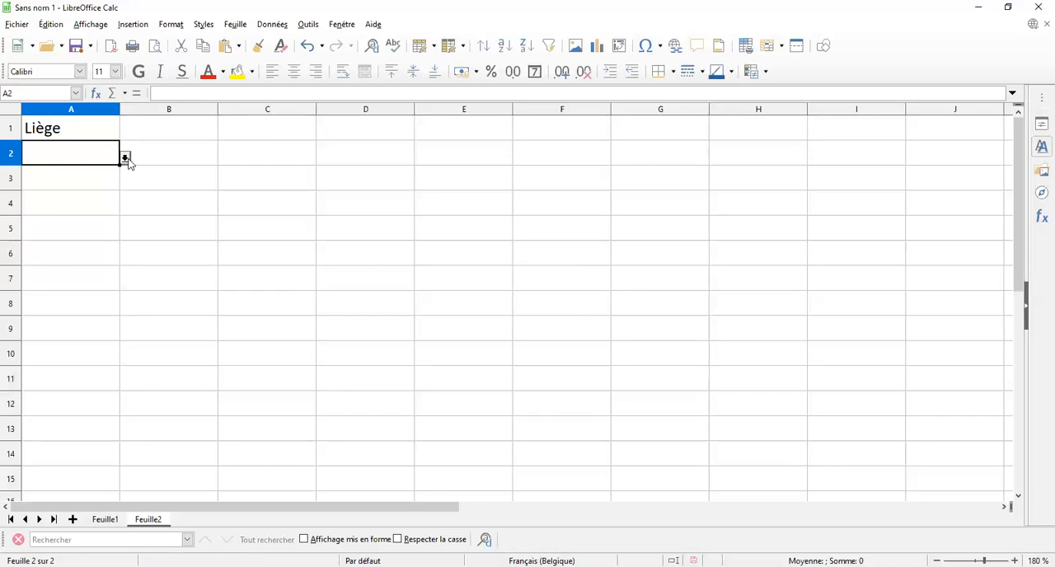
click(126, 158)
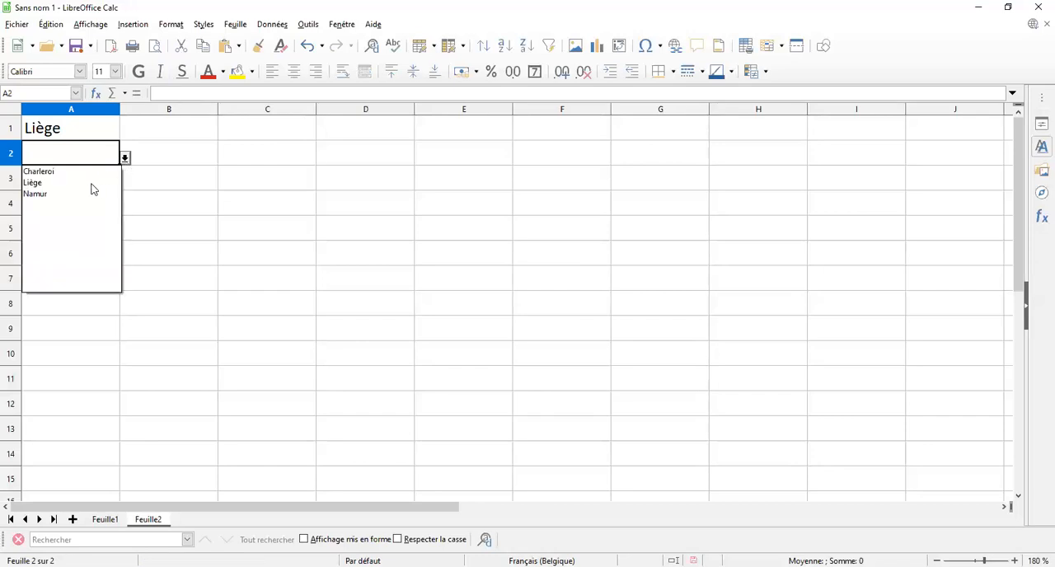
click(100, 187)
click(102, 185)
click(125, 182)
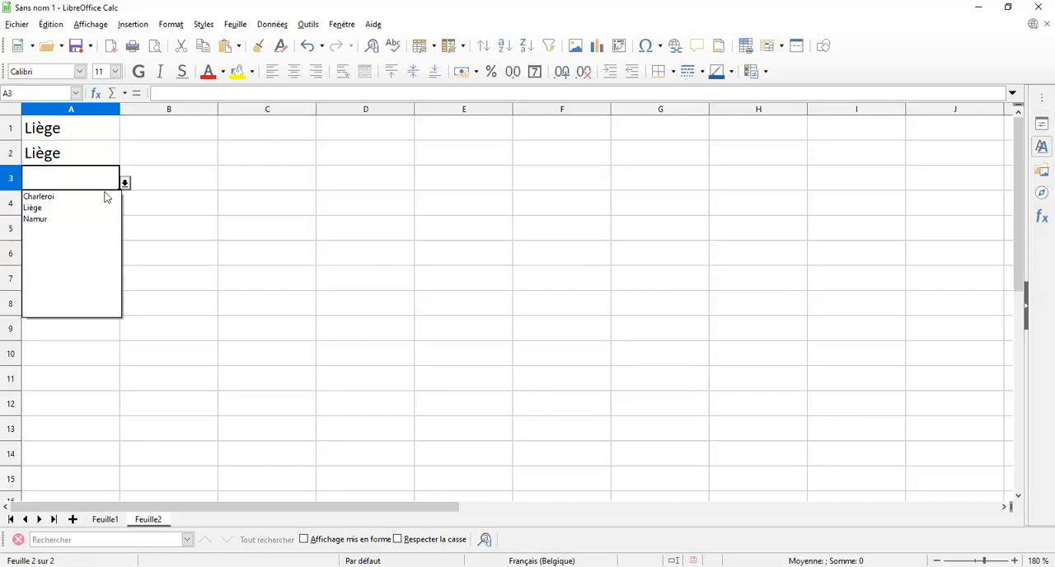
click(90, 211)
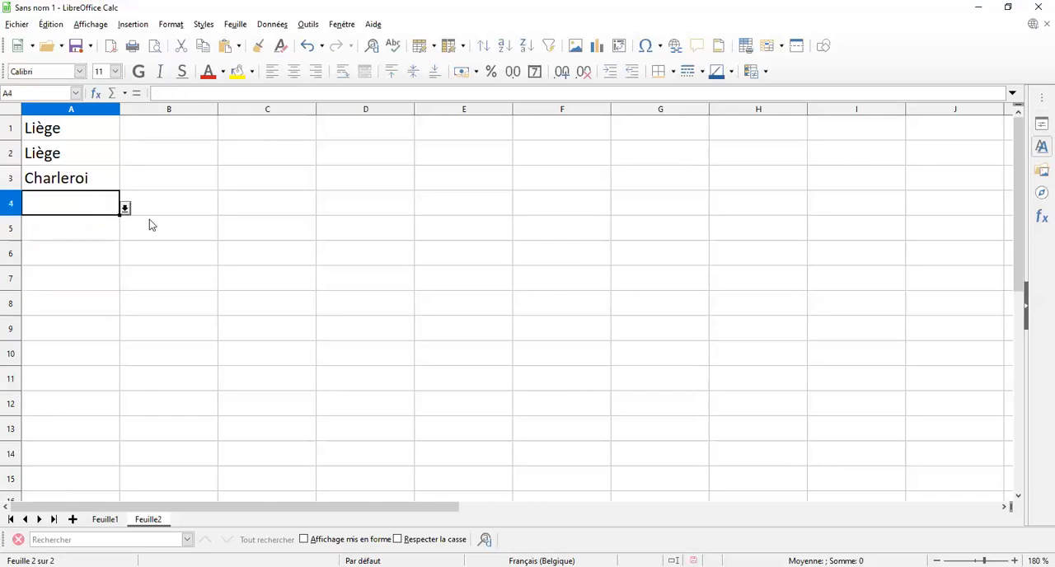
click(125, 208)
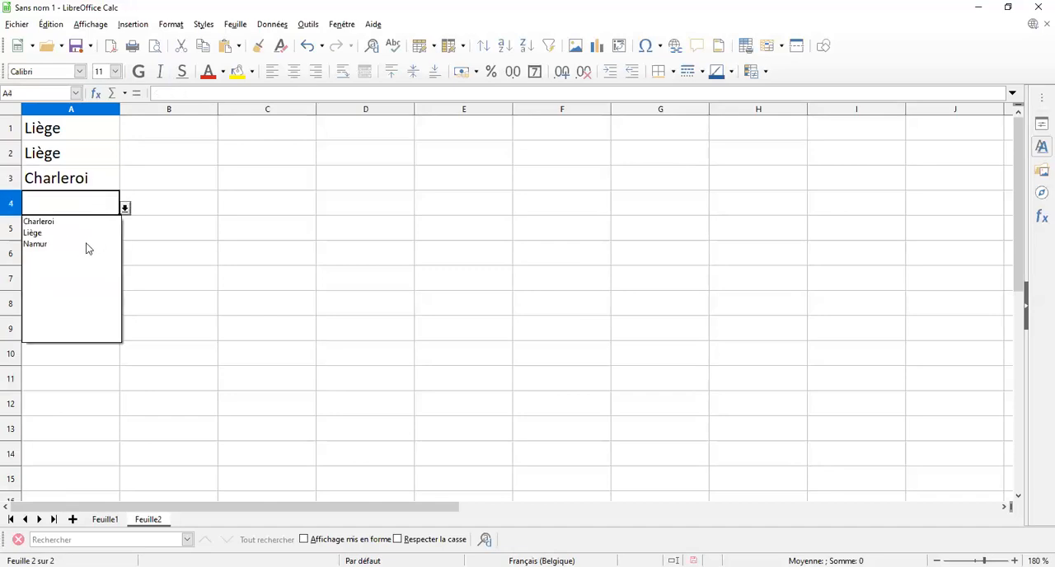
click(86, 244)
click(91, 239)
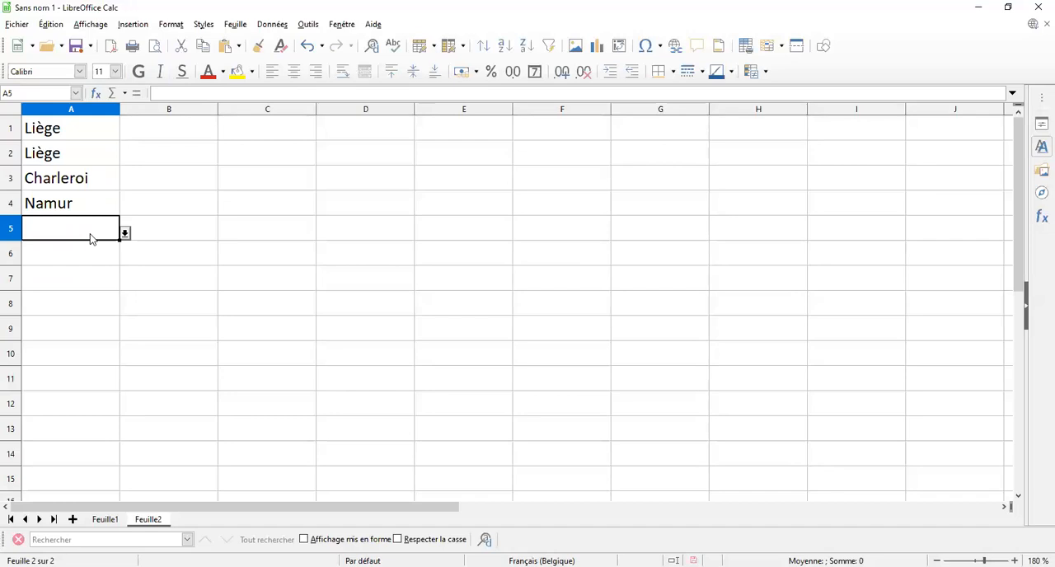